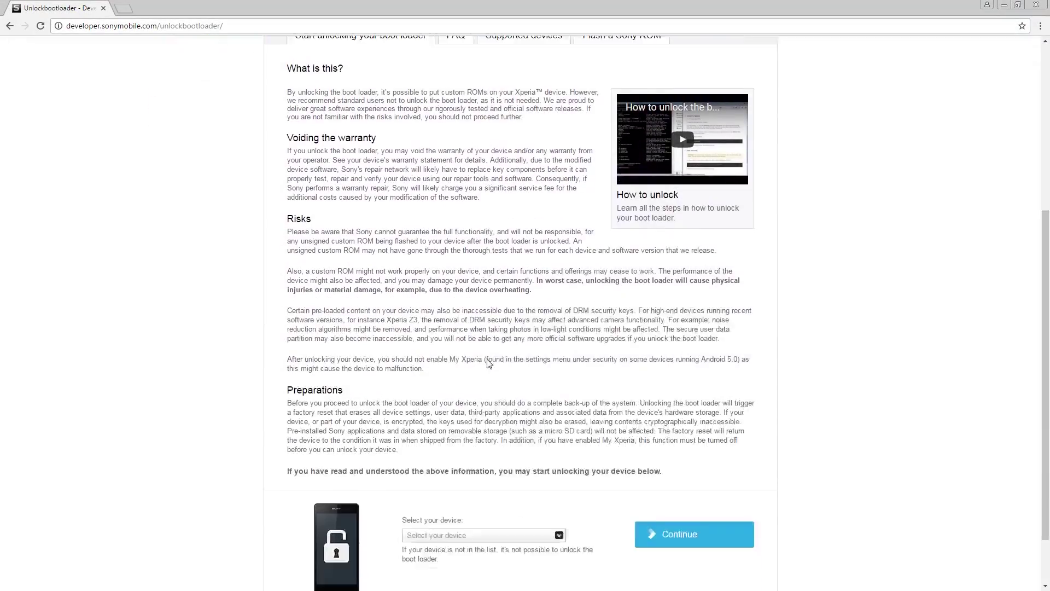
Step: Pick Xperia X Compact in the 'Select your device' list and scroll down to its preparation steps
left_click(528, 464)
scroll(515, 512, "down", 10)
scroll(513, 514, "down", 5)
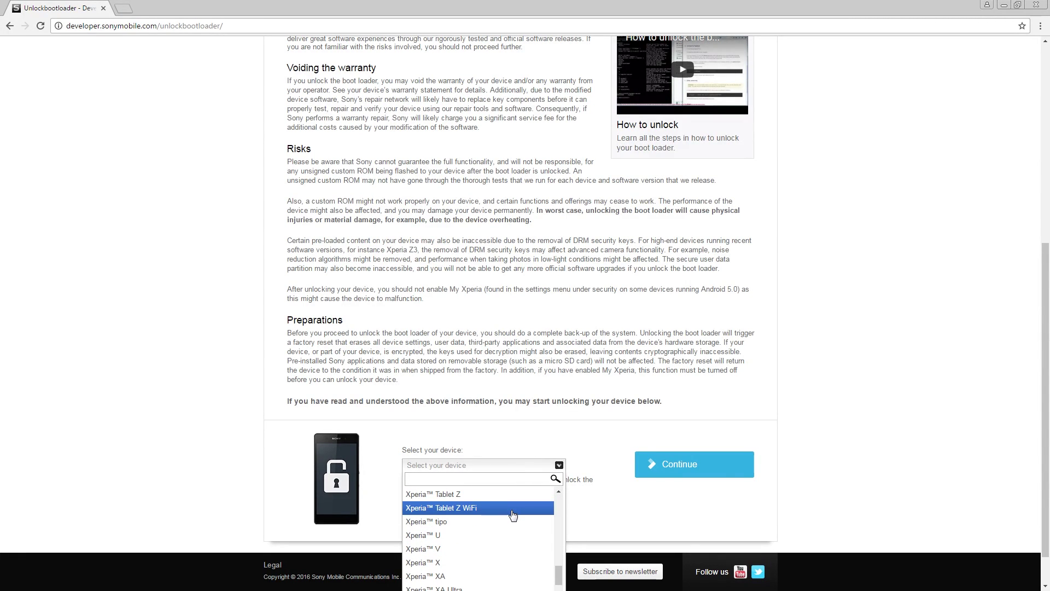
left_click(502, 538)
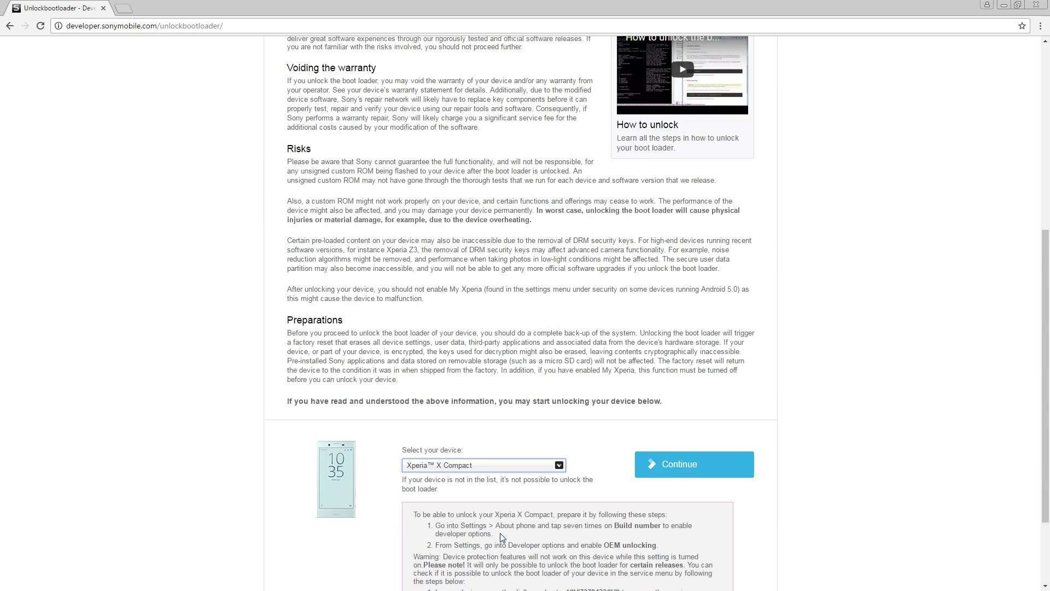
scroll(499, 536, "down", 3)
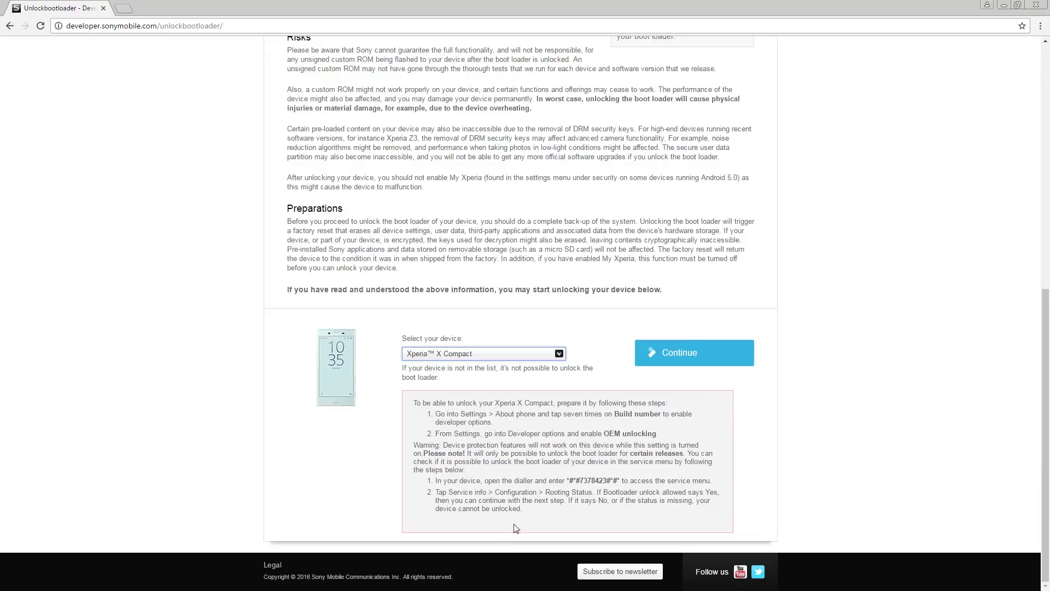
Step: Enter a Gmail address, accept the terms, pass reCAPTCHA, submit, and follow the emailed verification link
left_click(689, 361)
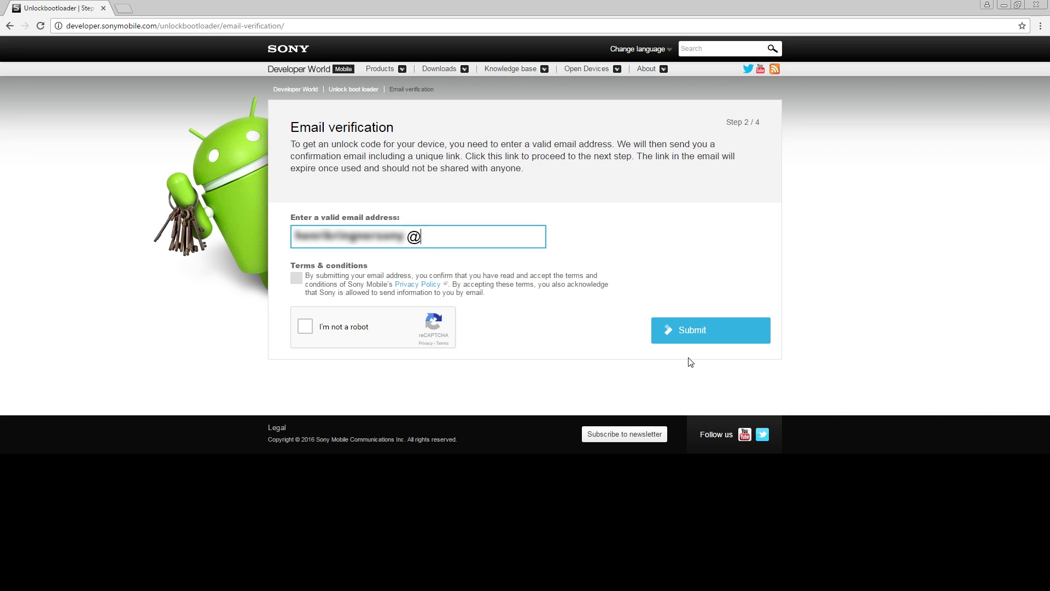
type("@gmail.com")
left_click(296, 280)
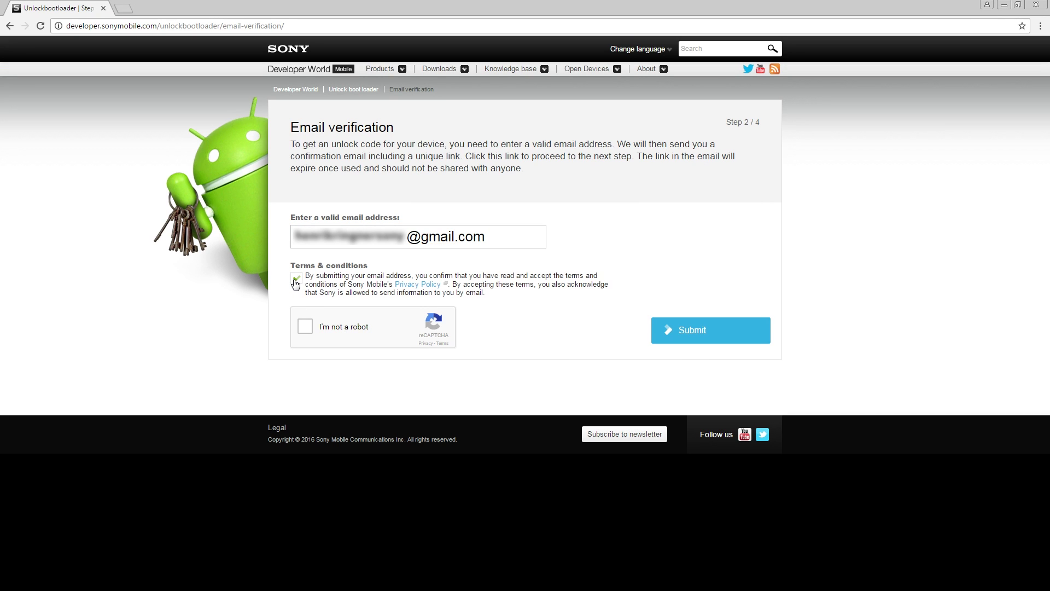
left_click(306, 327)
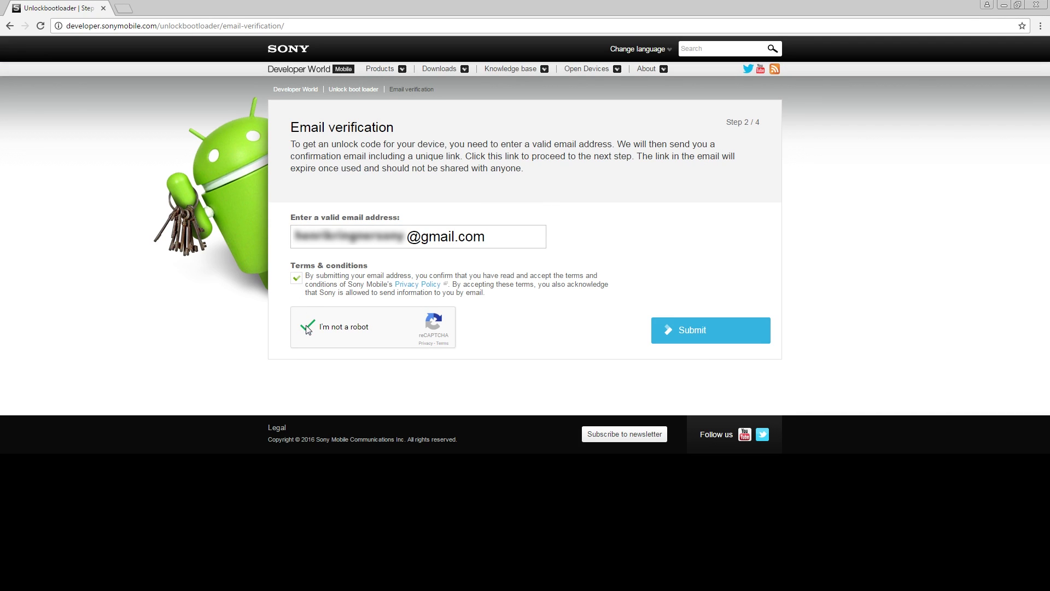
left_click(710, 333)
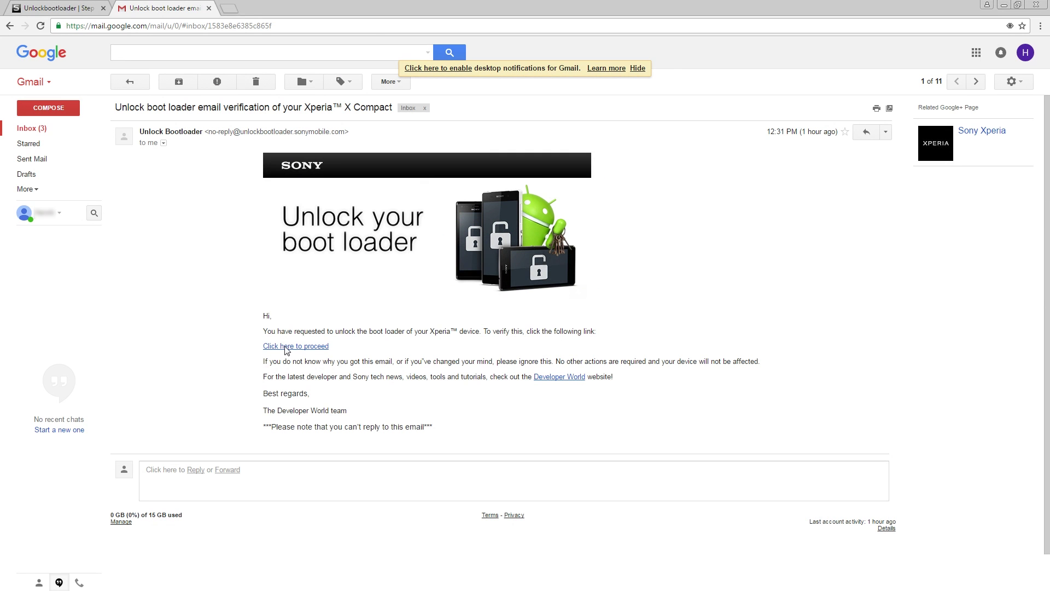
left_click(285, 347)
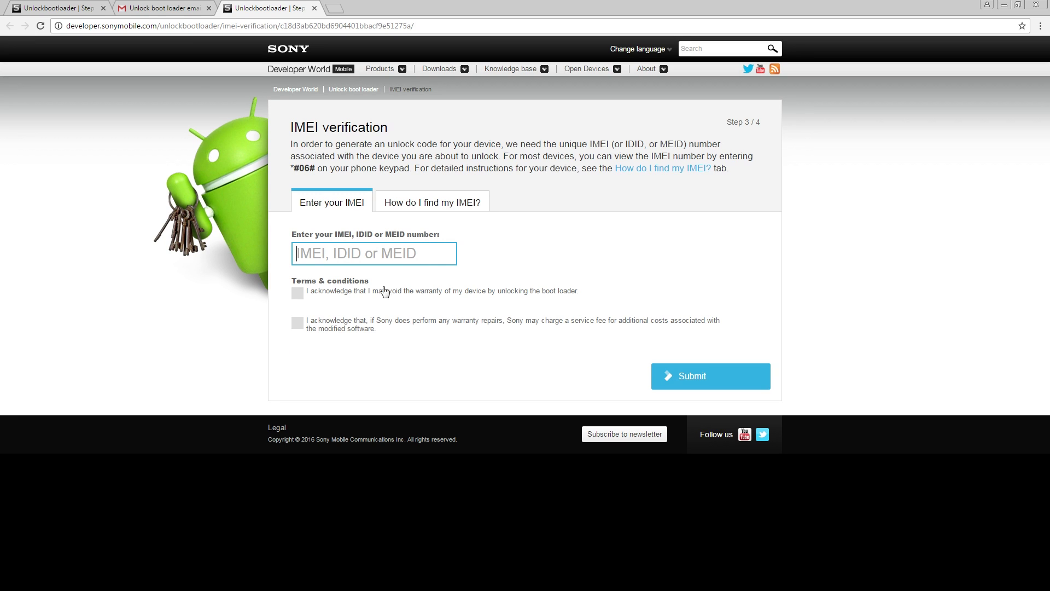
Step: Paste the phone's IMEI, tick the acknowledgements and submit it to get the unlock code
left_click(635, 169)
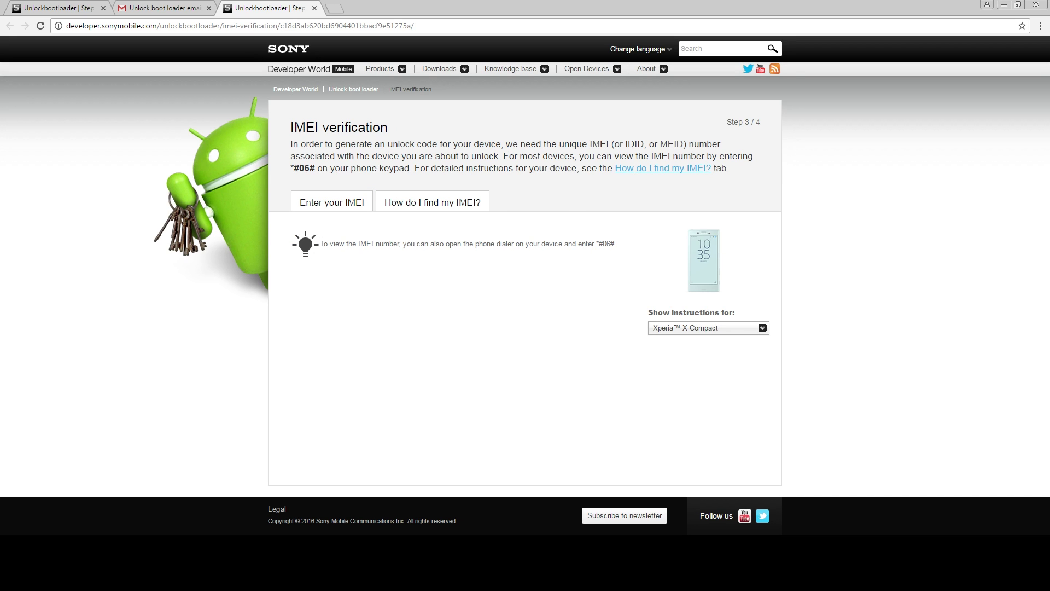
left_click(364, 207)
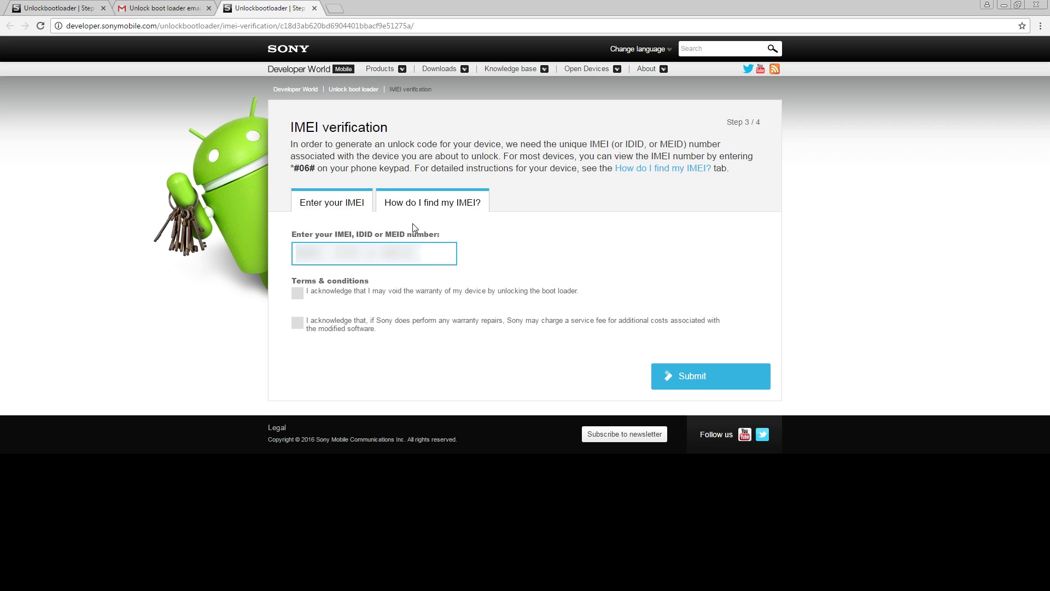
key("ctrl+v")
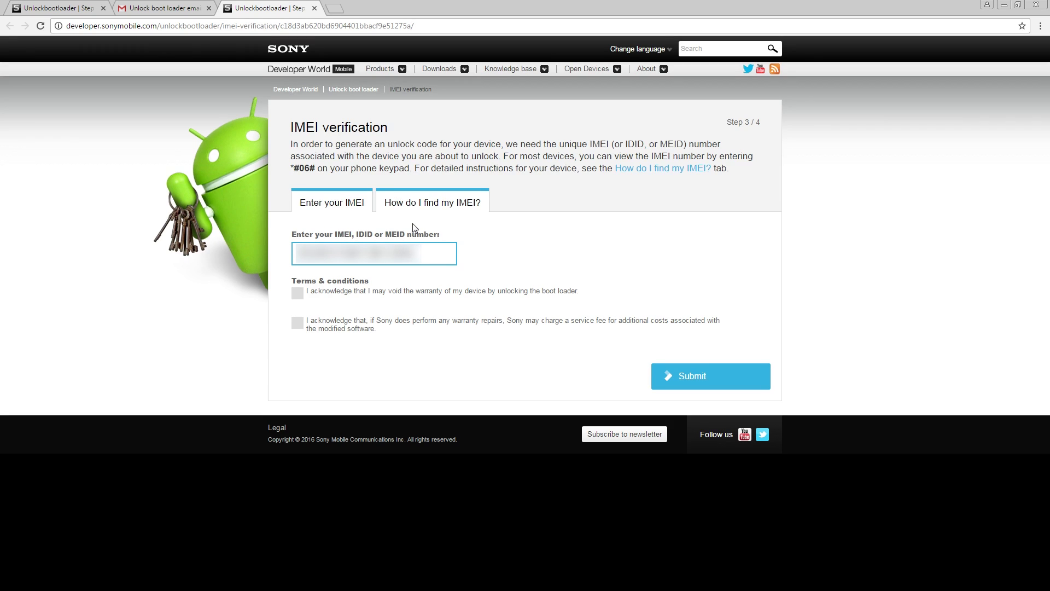
left_click(297, 293)
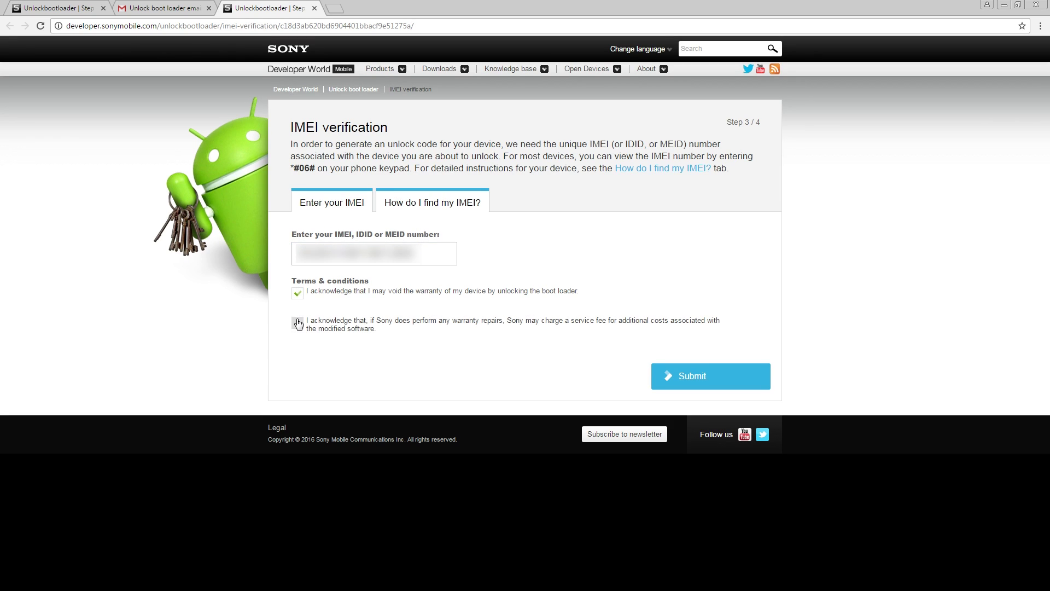
left_click(677, 372)
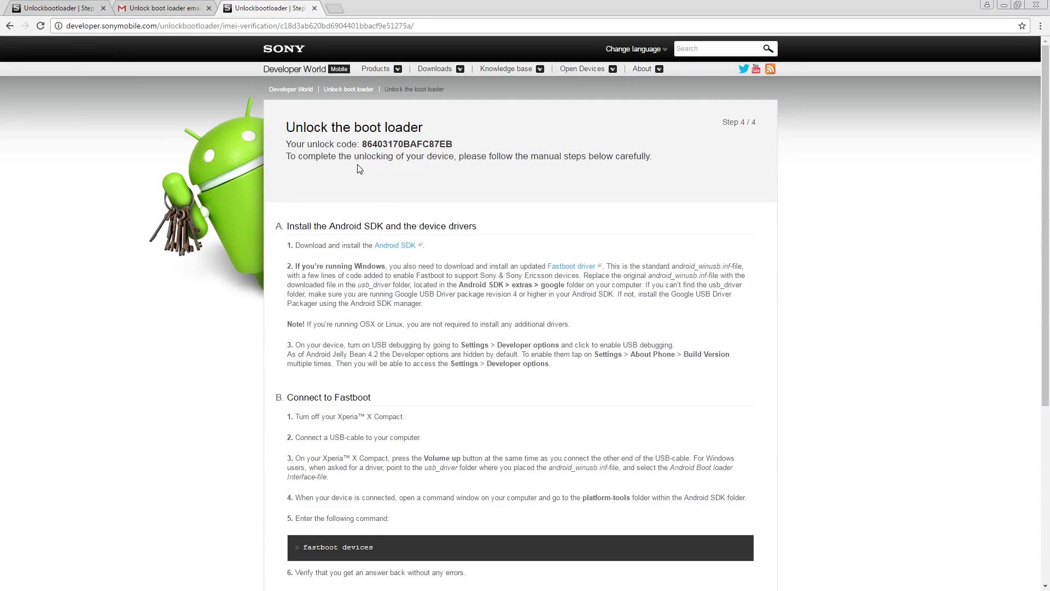
Step: On the Android SDK page, choose installer_r24.4.1-windows.exe and accept the command line tools terms
left_click(392, 246)
scroll(392, 250, "down", 15)
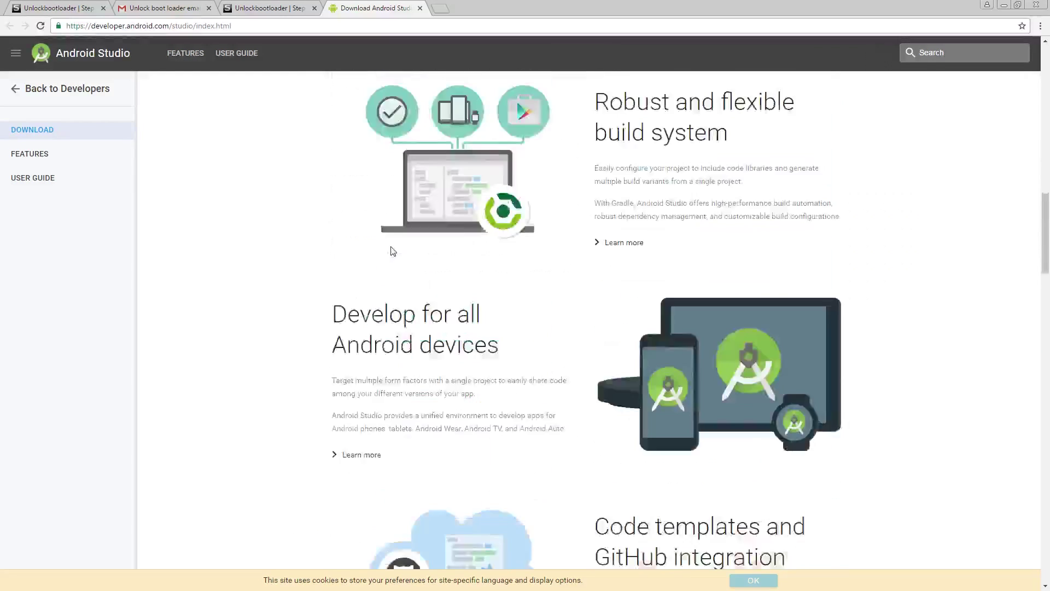
scroll(392, 249, "down", 20)
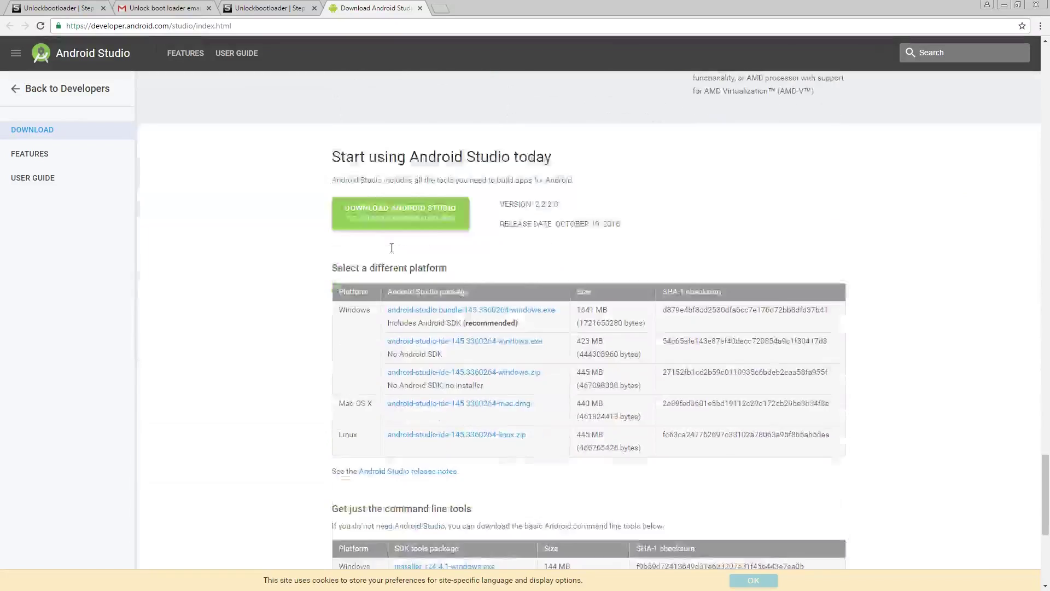
scroll(393, 250, "down", 4)
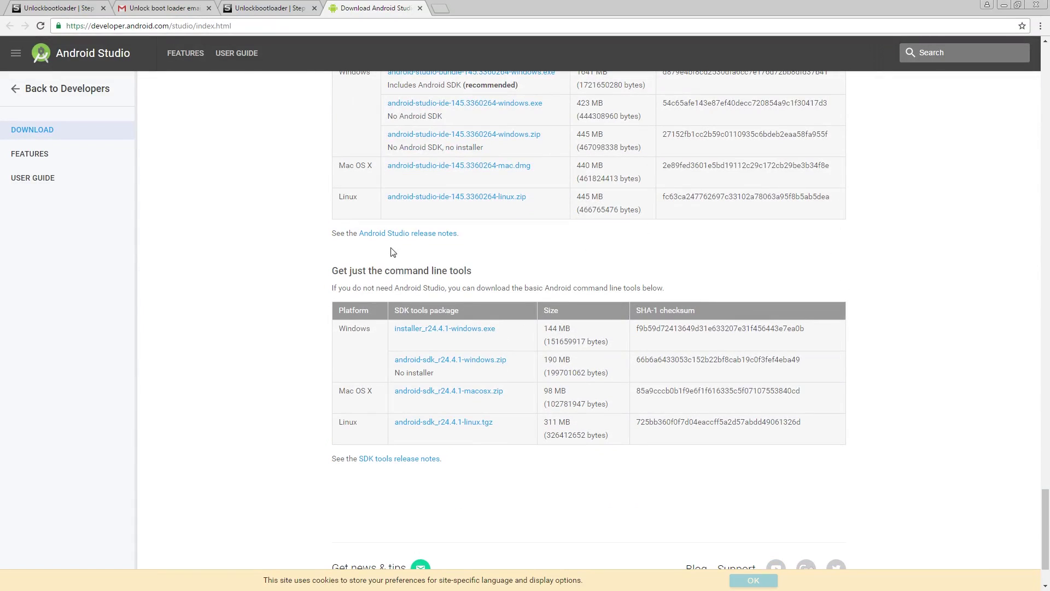
left_click(420, 331)
left_click(286, 440)
Step: Download installer_r24.4.1-windows.exe and launch it from its download folder
left_click(310, 466)
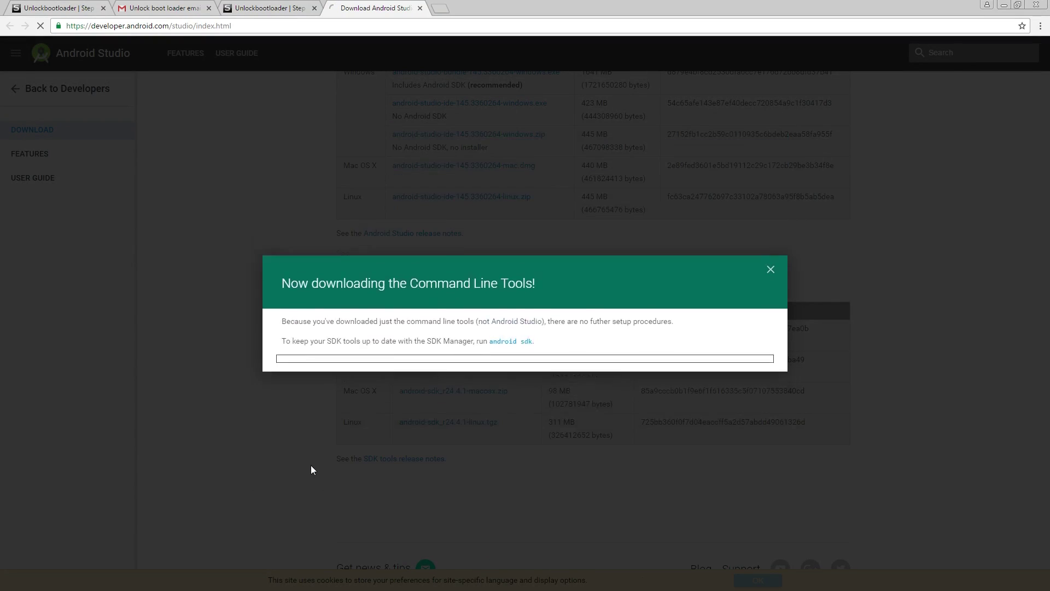
left_click(110, 577)
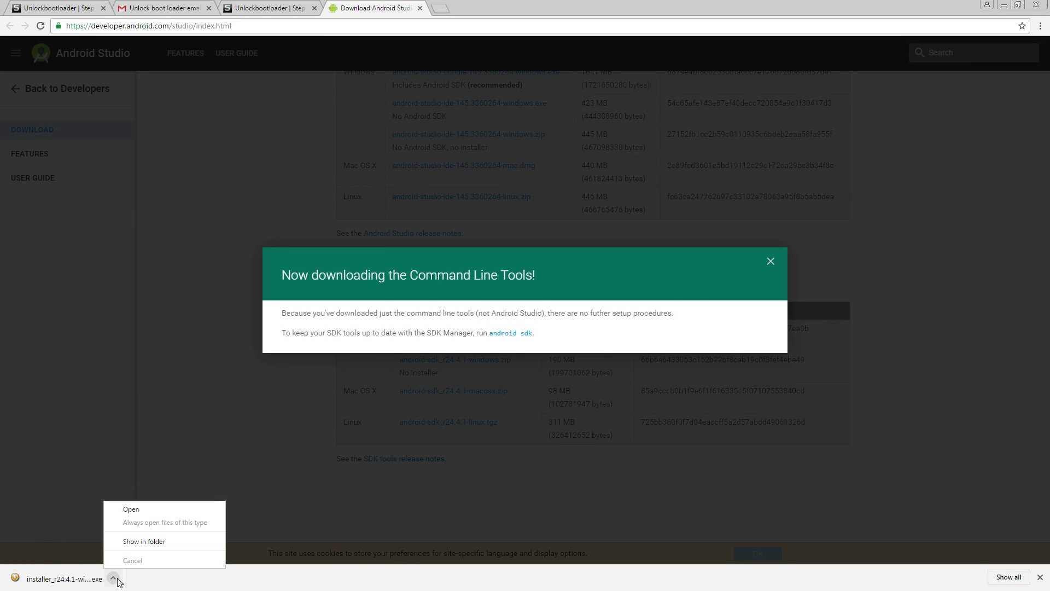
left_click(137, 547)
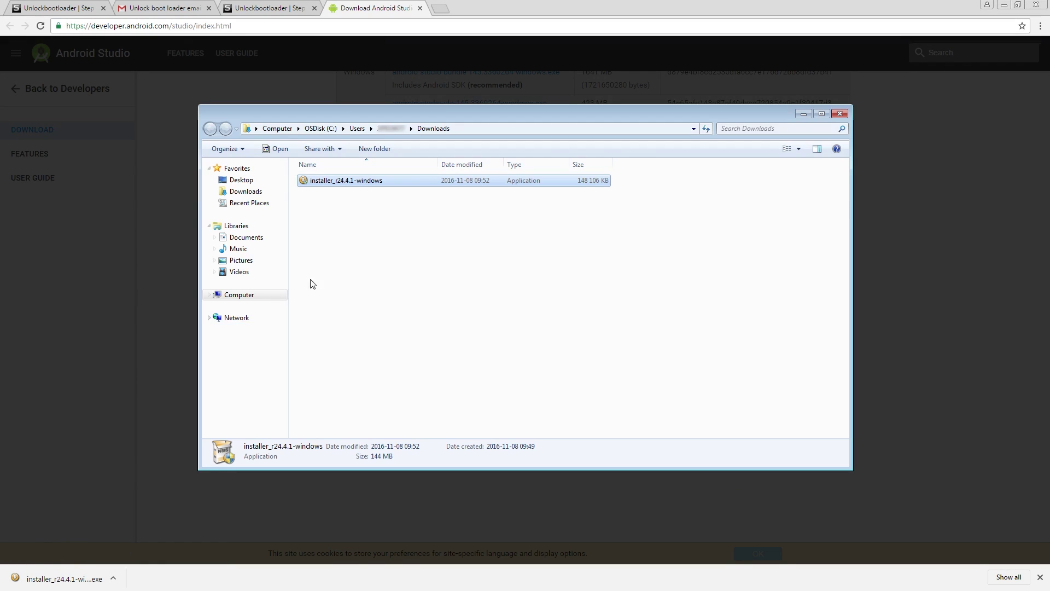
double_click(354, 187)
Step: Run the Android SDK Tools Setup wizard with the default android-sdk location and finish
left_click(604, 383)
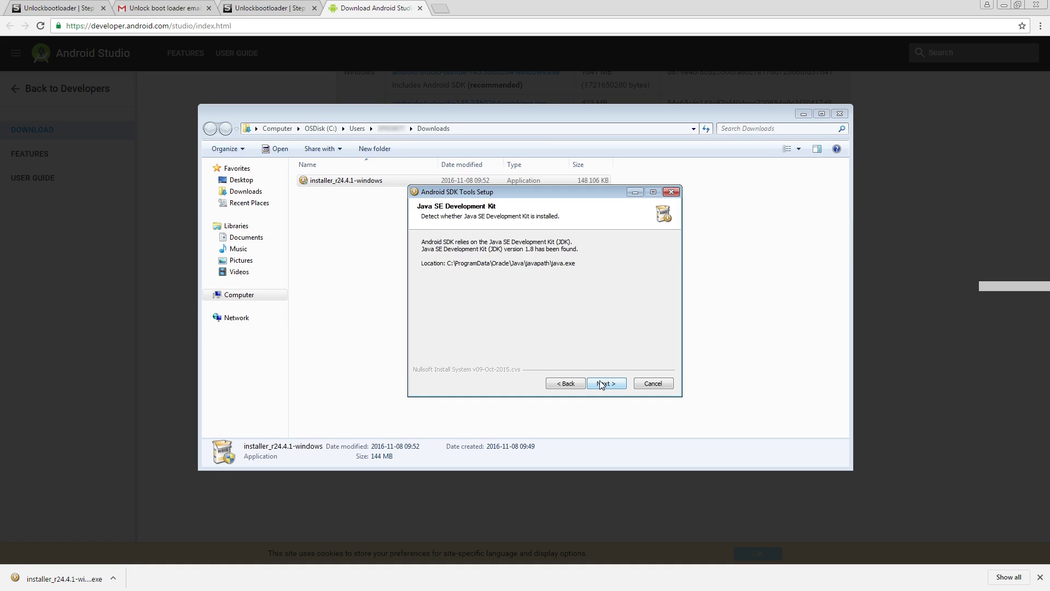
left_click(601, 384)
left_click(601, 384)
left_click(593, 320)
left_click(604, 383)
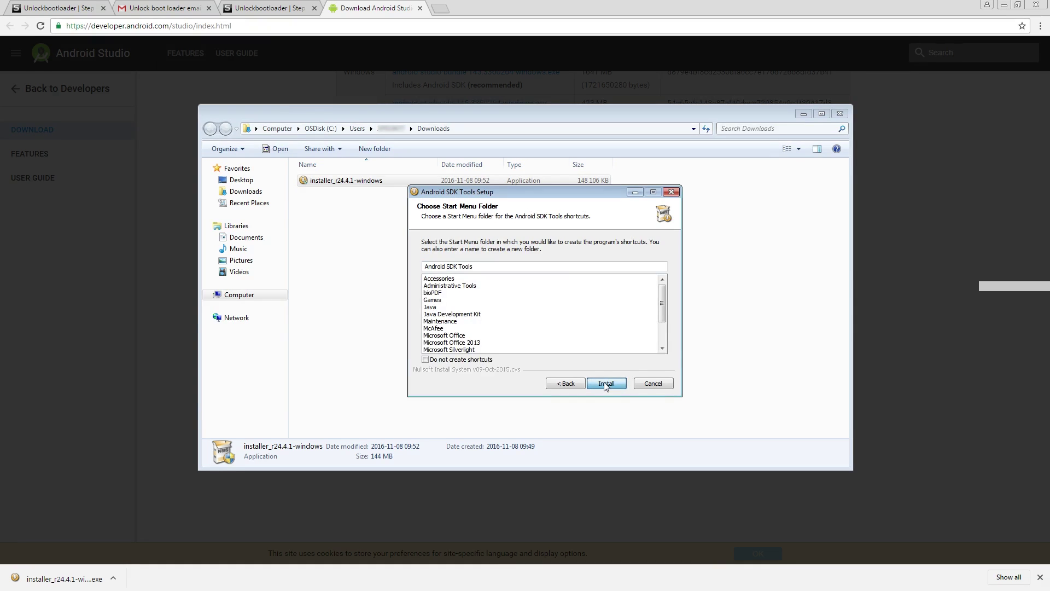
left_click(605, 384)
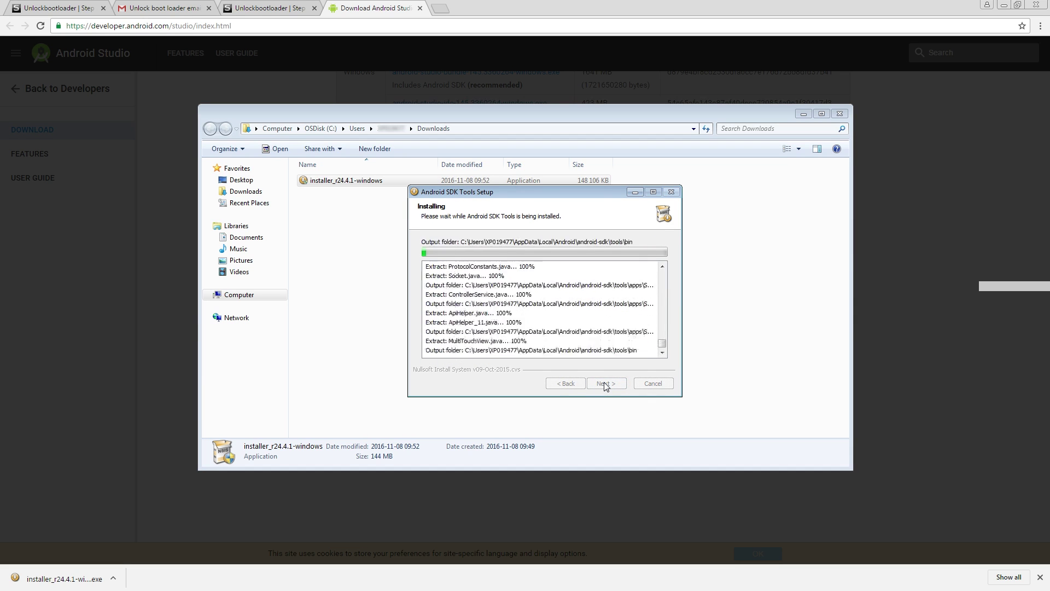
left_click(605, 384)
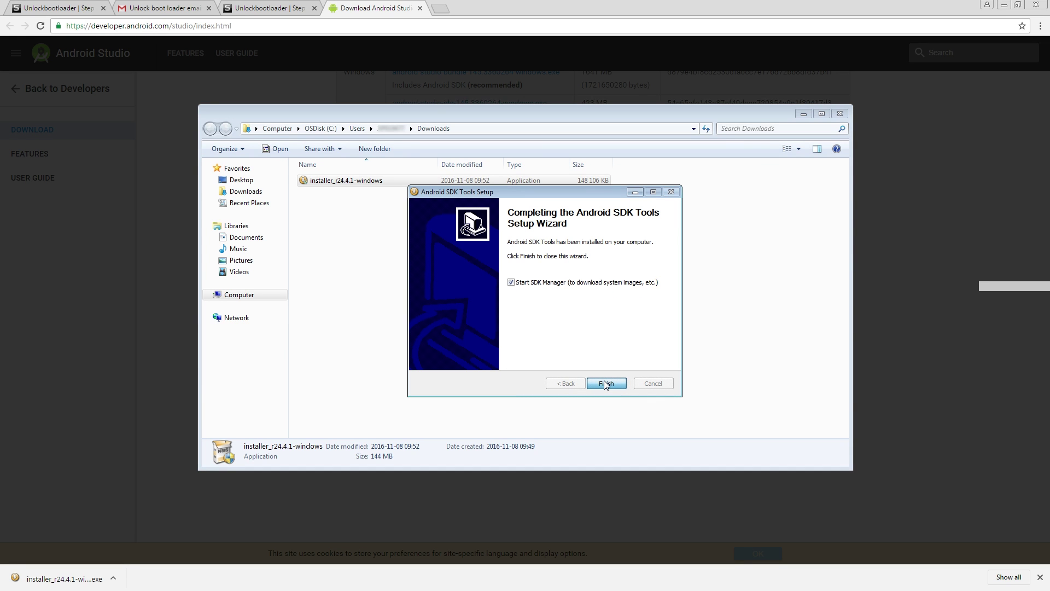
left_click(803, 114)
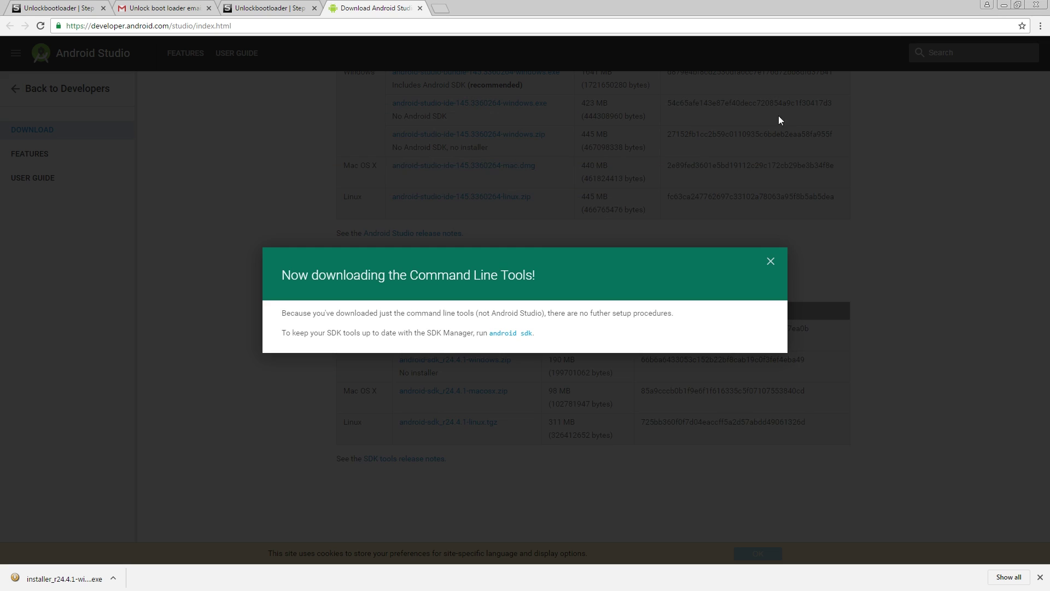
Step: Install the Google USB Driver from Extras in SDK Manager, accepting the license
left_click(420, 8)
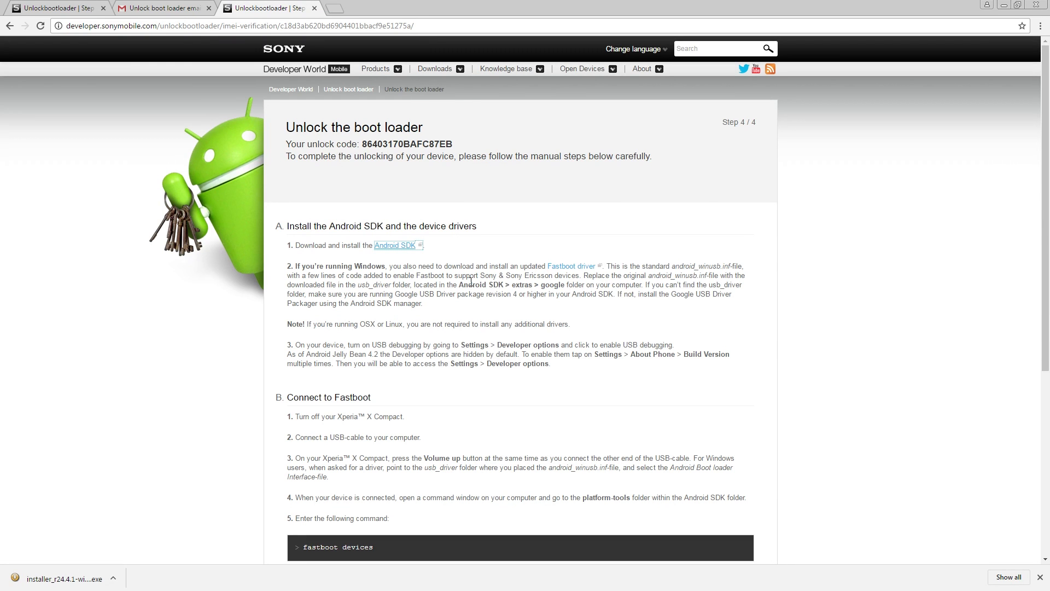
scroll(480, 306, "down", 10)
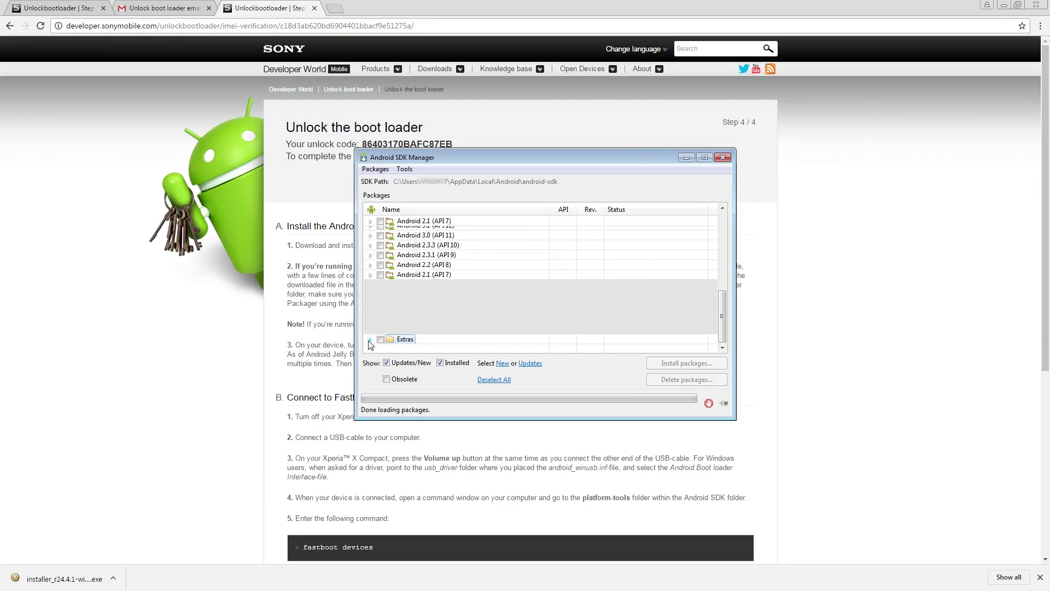
double_click(405, 340)
left_click(391, 320)
left_click(686, 363)
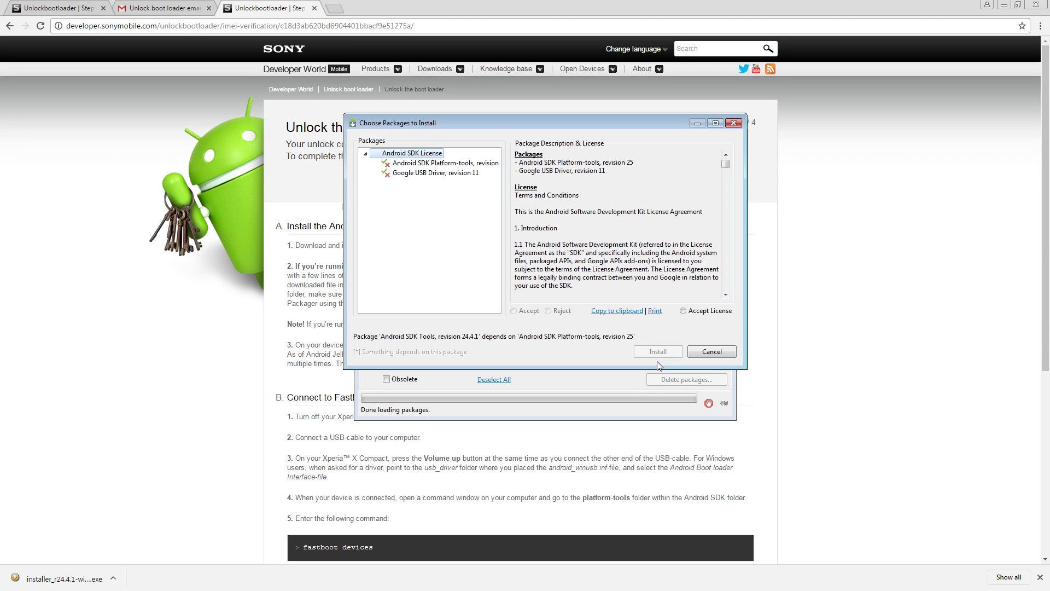
left_click(683, 310)
left_click(658, 351)
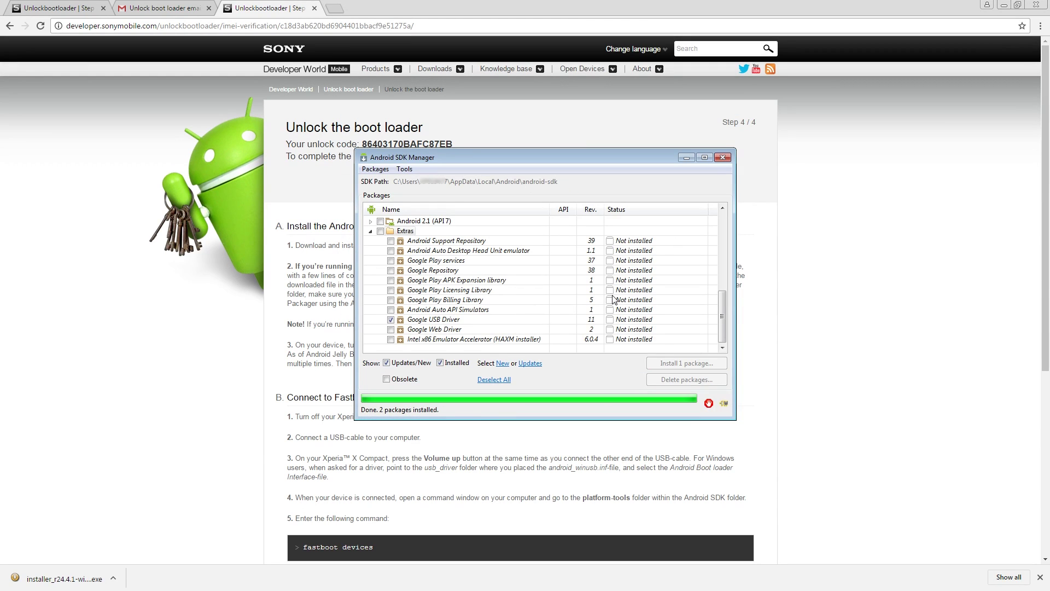
Step: Download the Fastboot driver zip downloadinf_v1.01 from Sony's driver page
left_click(687, 158)
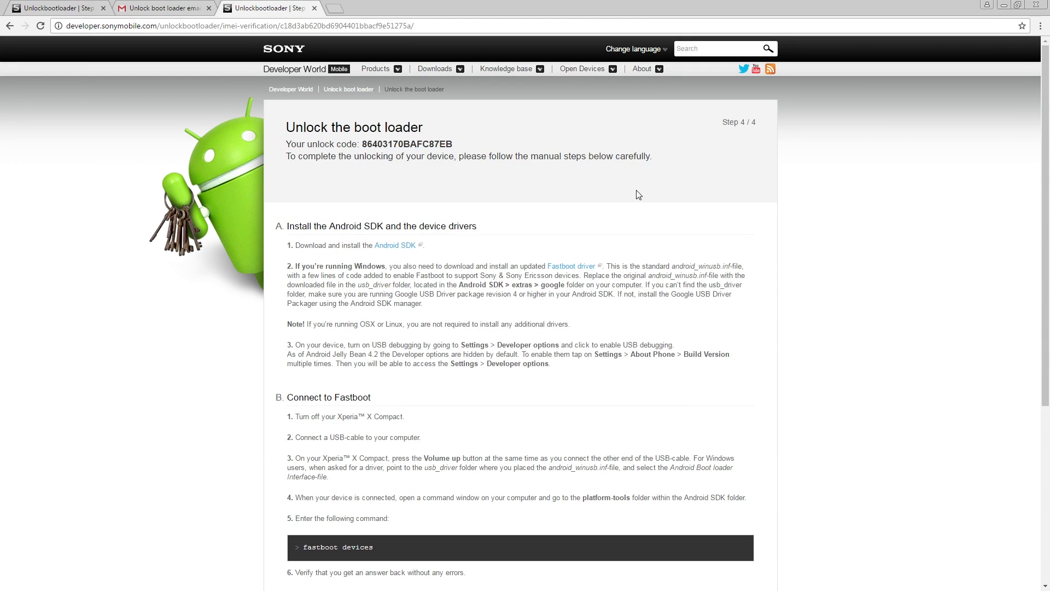
left_click(596, 266)
left_click(404, 227)
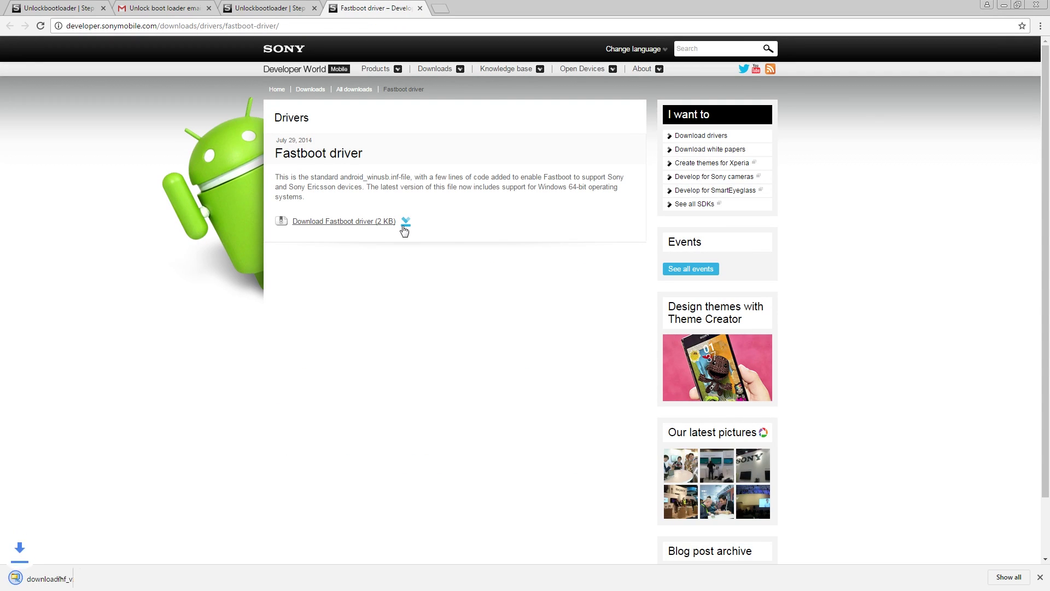
left_click(114, 578)
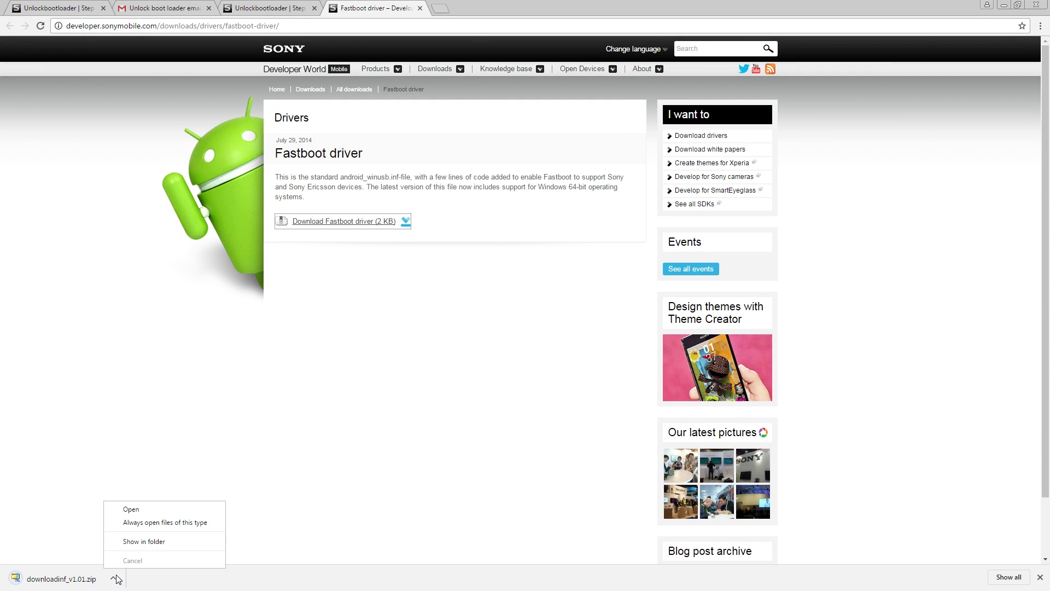
Step: Move downloadinf_v1.01 from Downloads into android-sdk\extras\google\usb_driver
left_click(137, 542)
left_click(187, 117)
right_click(187, 120)
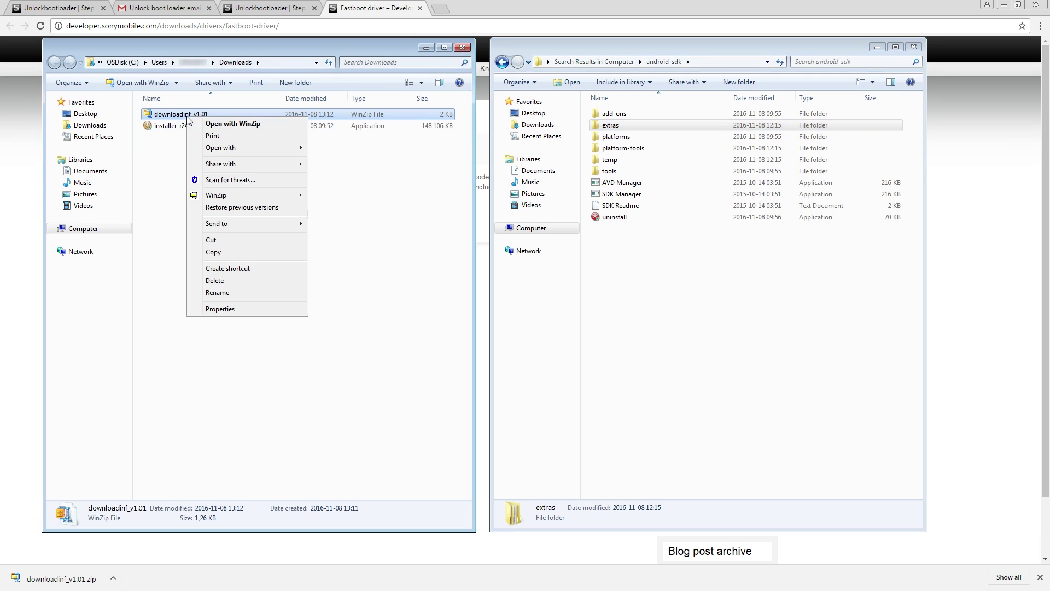
left_click(218, 240)
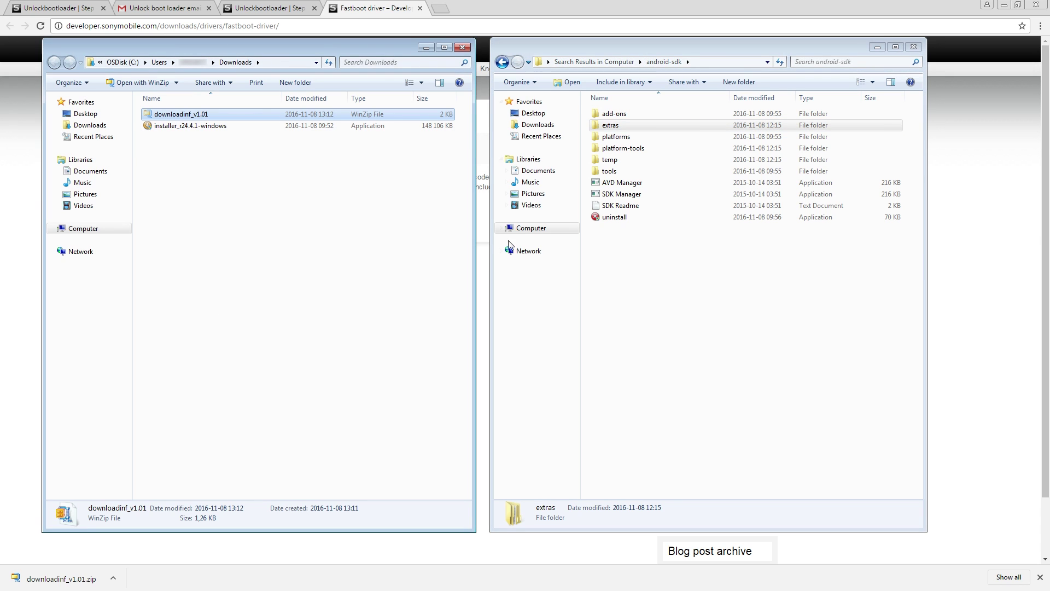
left_click(659, 265)
double_click(621, 126)
double_click(620, 116)
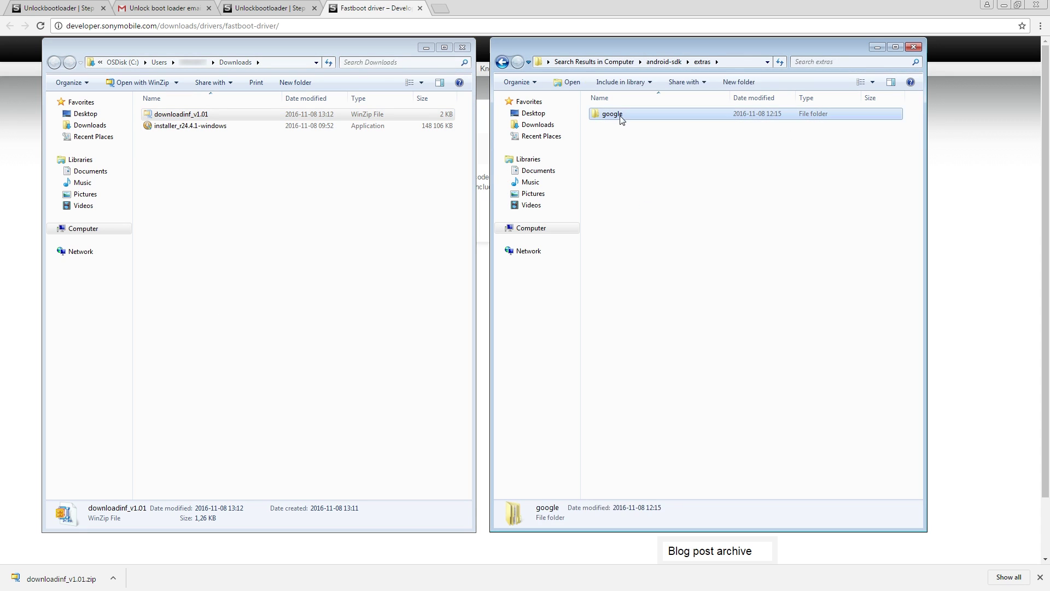
double_click(622, 117)
right_click(637, 250)
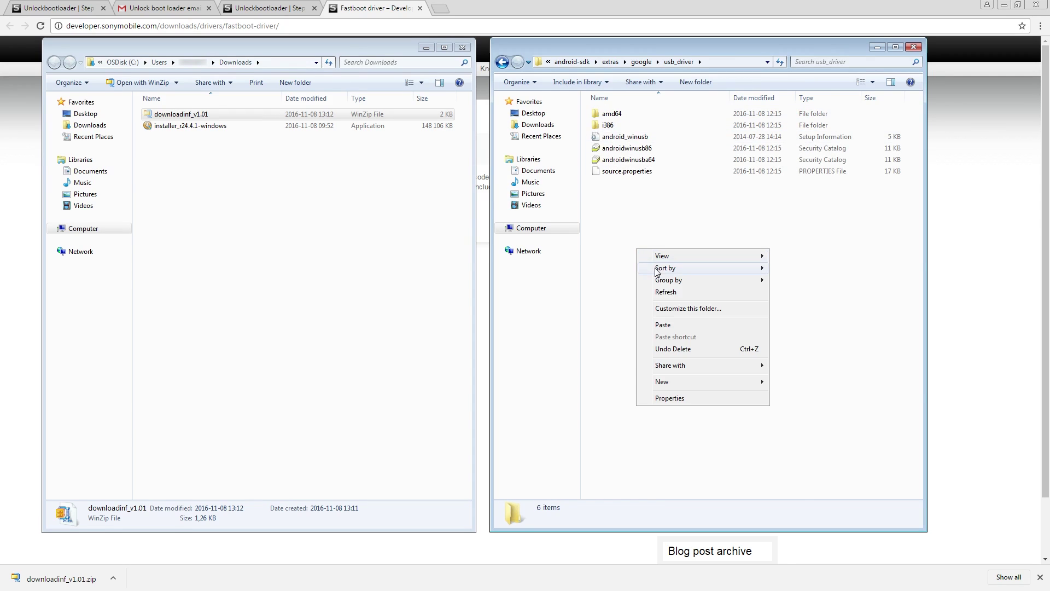
left_click(672, 325)
Step: Extract the zip into usb_driver with WinZip, overwriting existing files with Yes to All
right_click(646, 185)
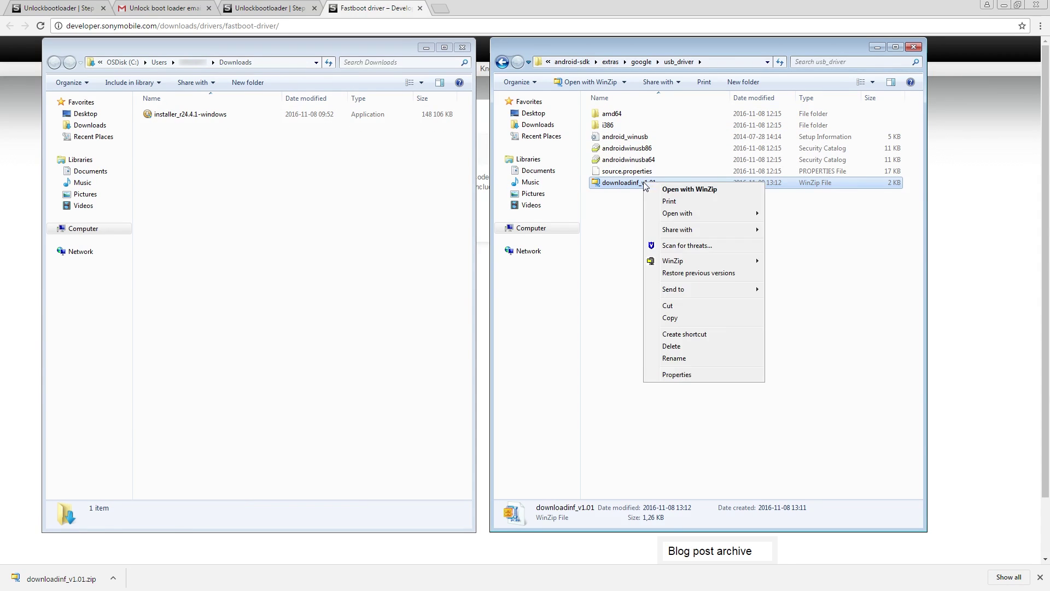
mouse_move(677, 262)
left_click(590, 274)
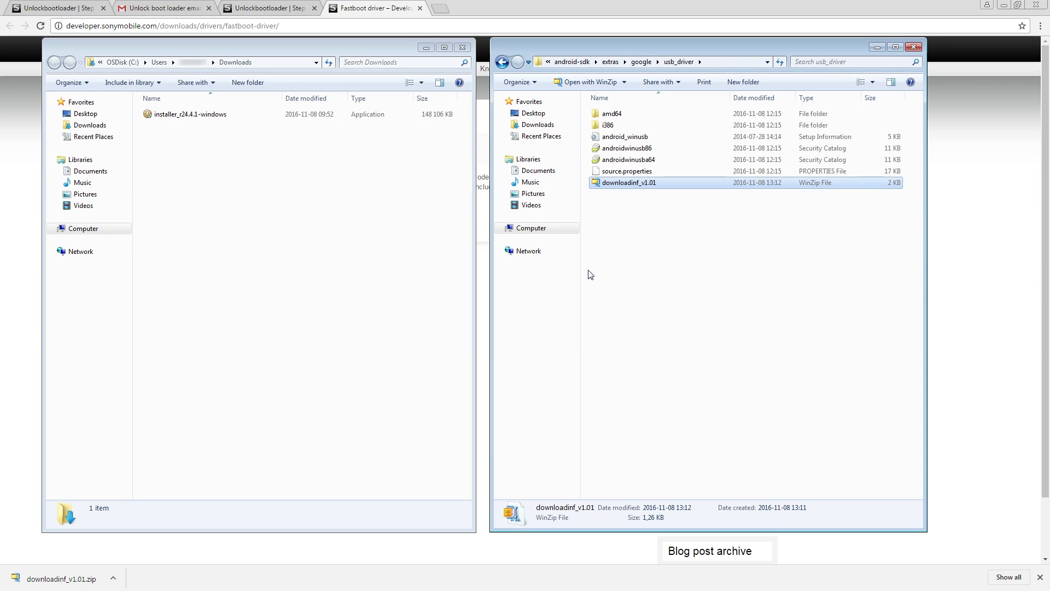
left_click(446, 339)
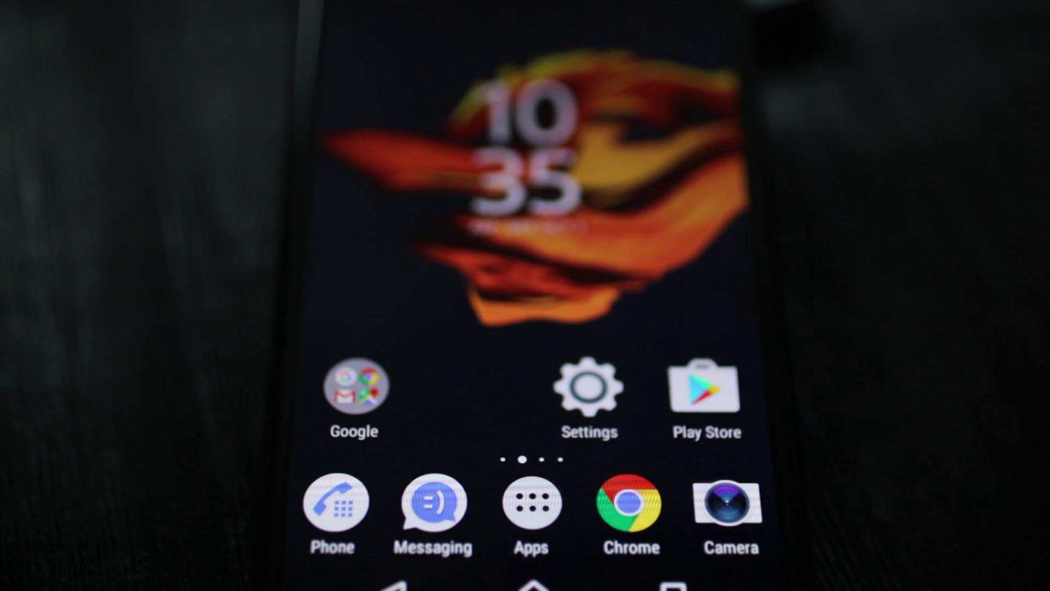
Step: Turn on USB debugging in the phone's Developer options and confirm with OK
left_click(588, 388)
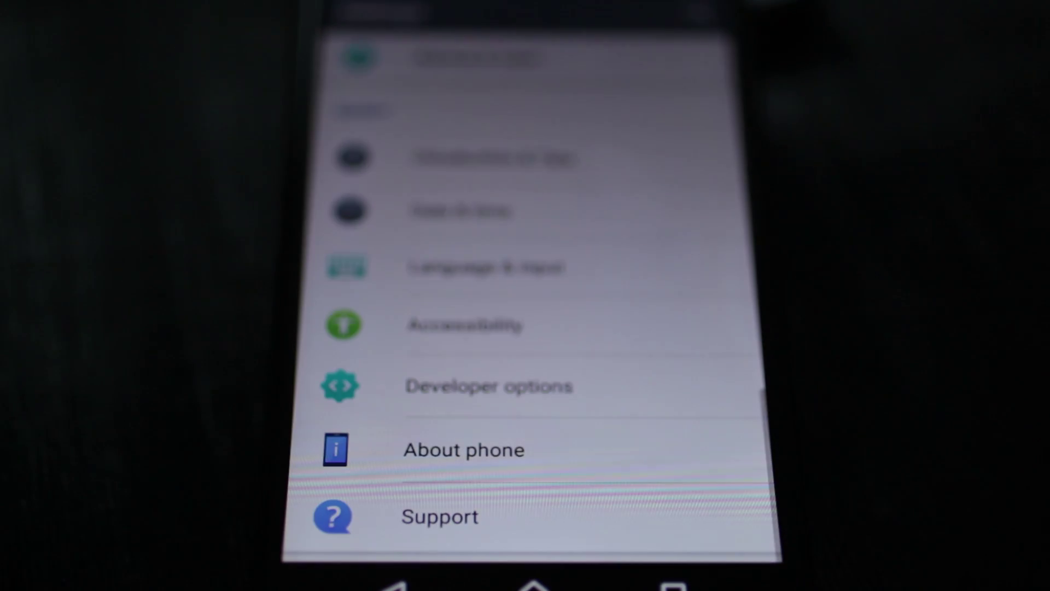
left_click(646, 378)
left_click_drag(613, 481, 614, 339)
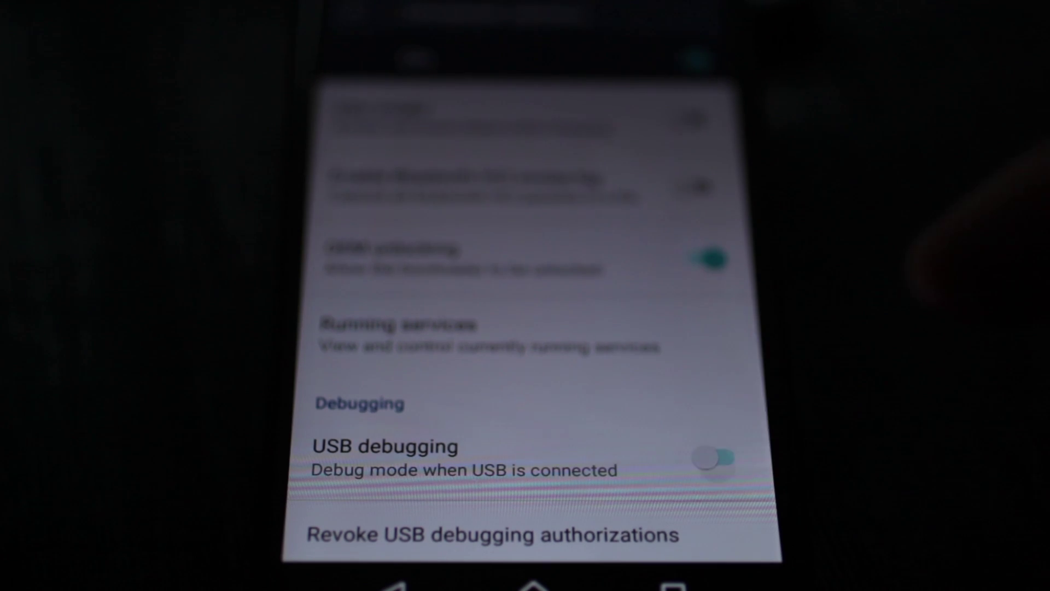
left_click(714, 457)
left_click(670, 333)
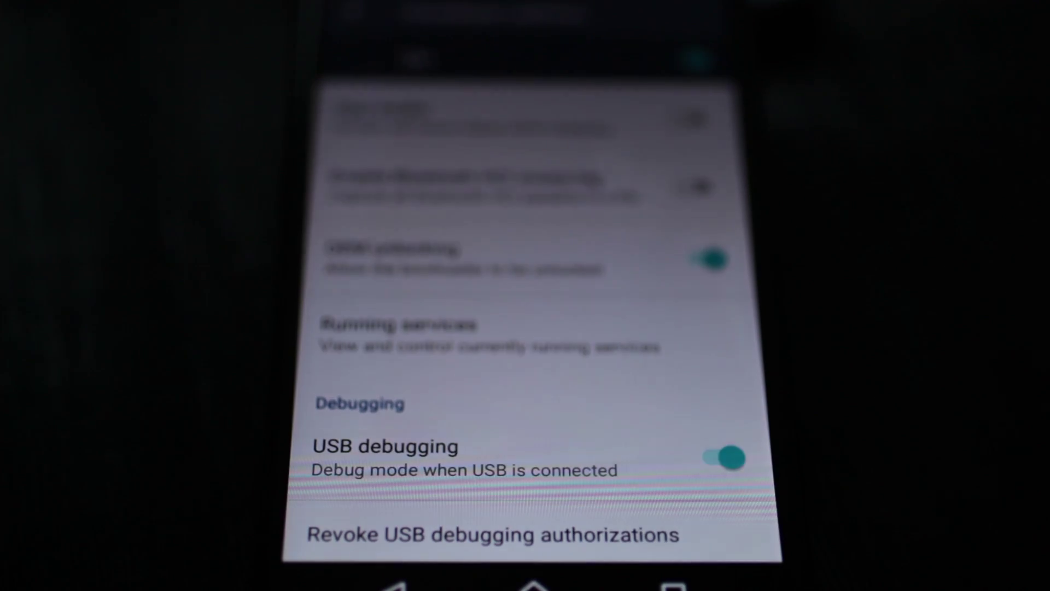
Step: Tap Build number in About phone to confirm developer mode is already on
left_click(533, 584)
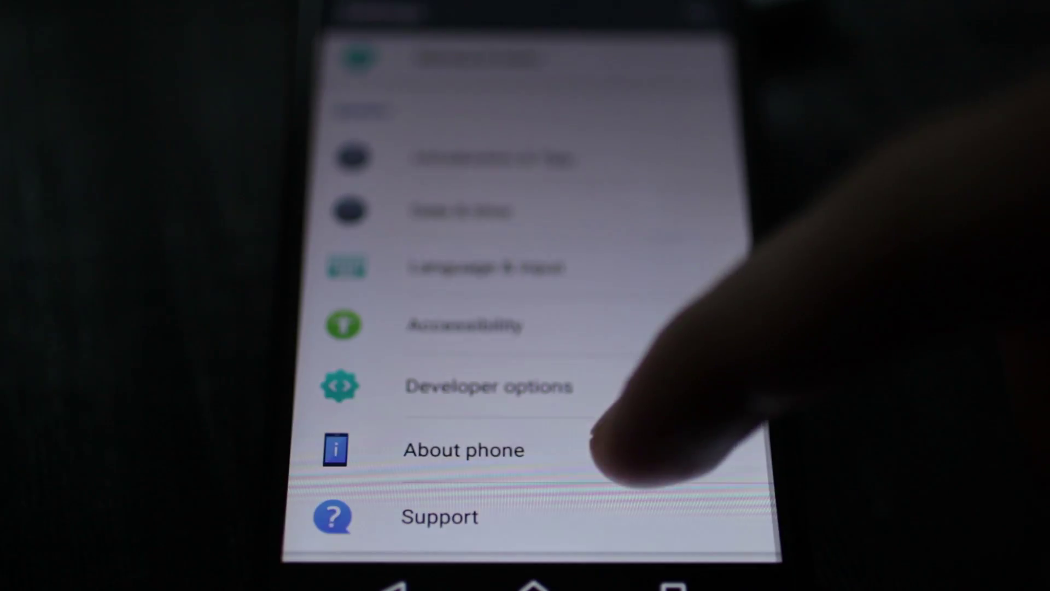
left_click(596, 449)
scroll(530, 328, "down", 5)
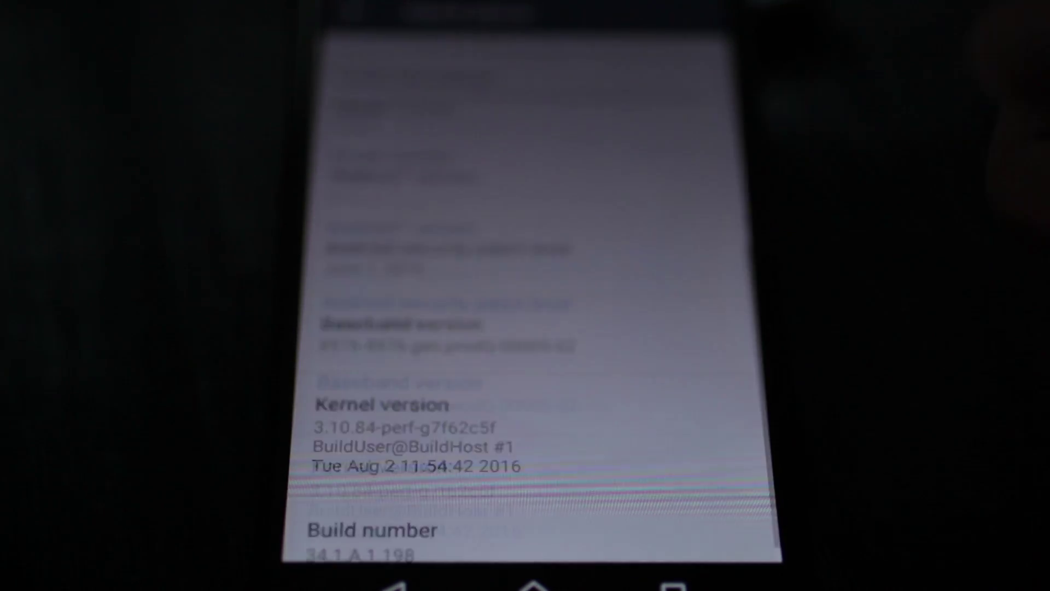
left_click(528, 514)
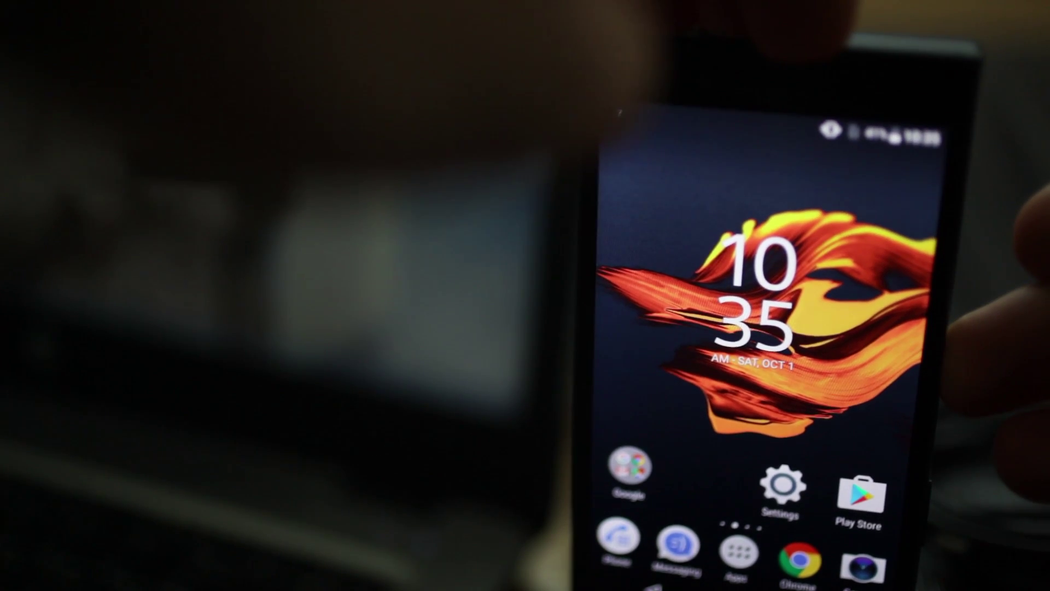
Step: Power off the Xperia phone from the power-button menu
key("XF86PowerOff")
left_click(766, 317)
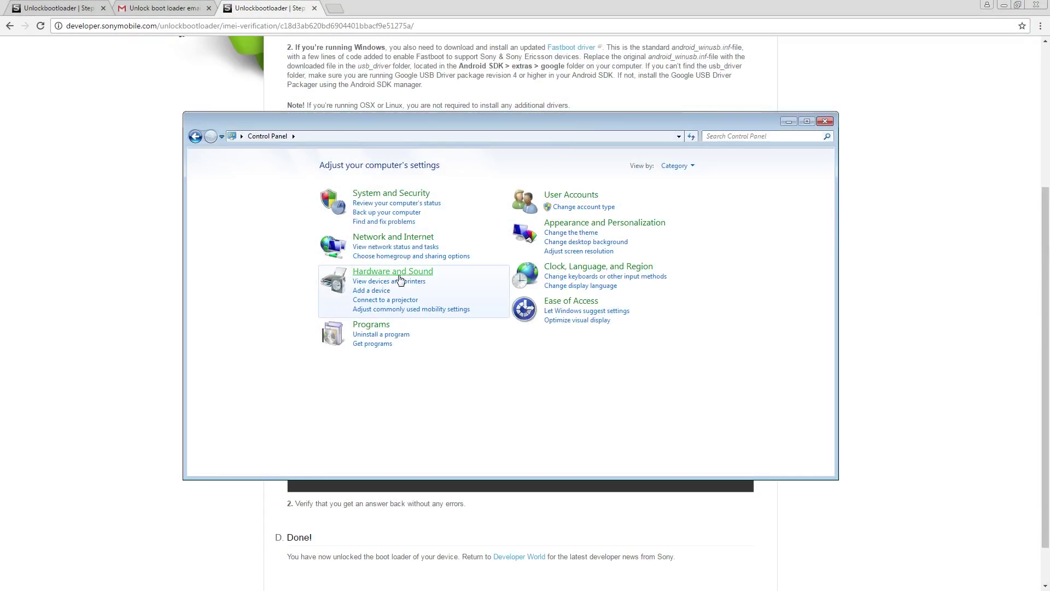
Step: Open the S1Boot Fastboot device's properties in Devices and Printers and start Update Driver
left_click(397, 275)
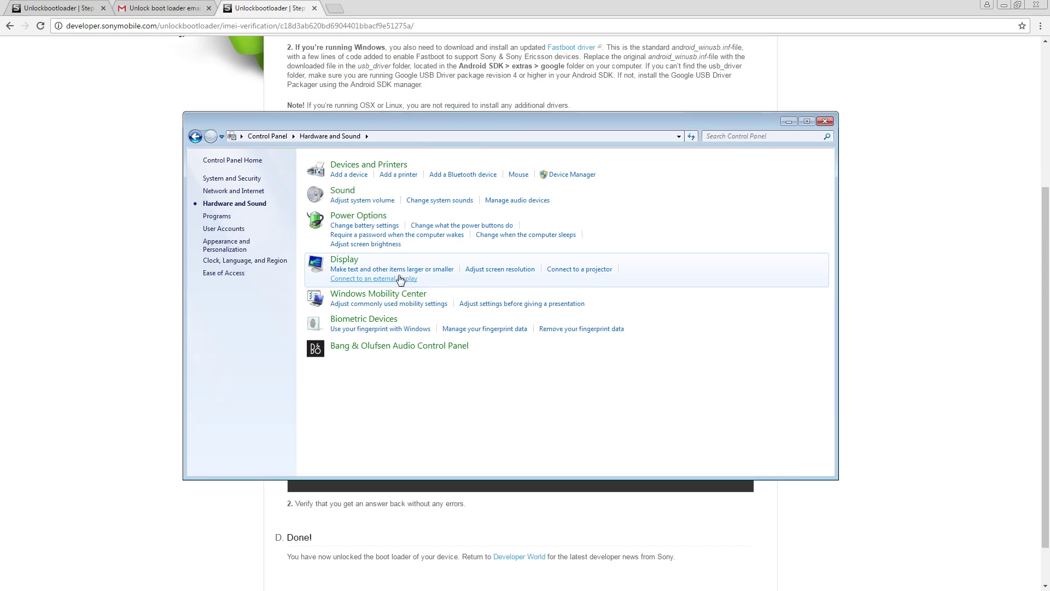
left_click(369, 167)
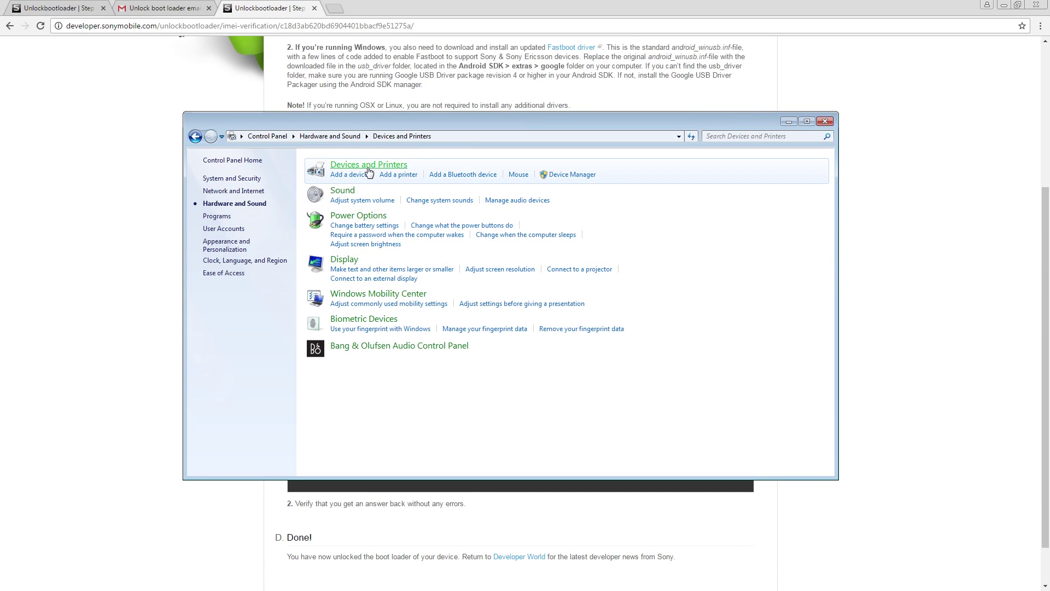
double_click(227, 386)
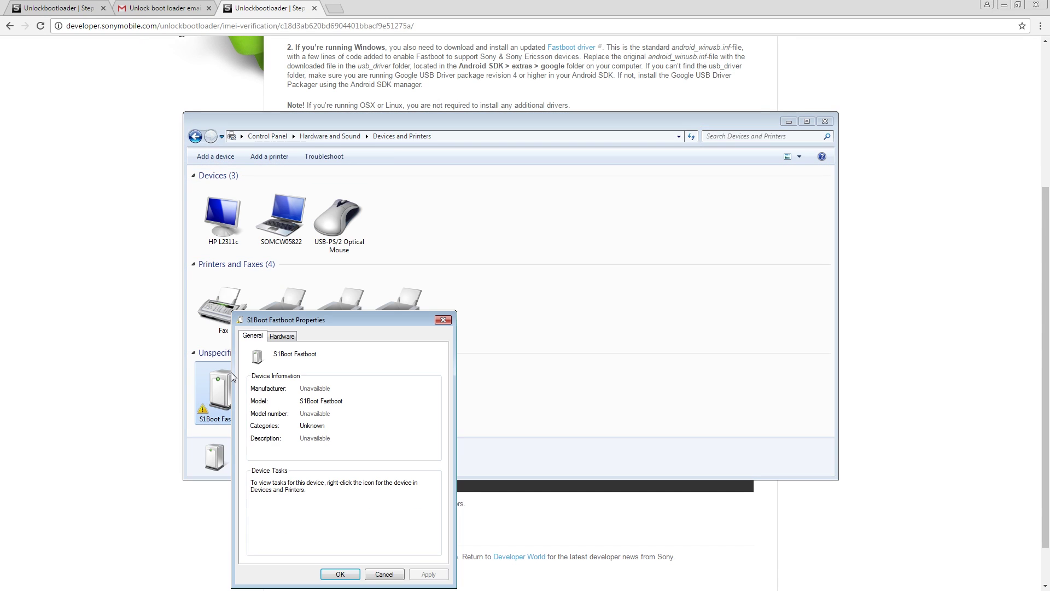
left_click(280, 336)
double_click(303, 401)
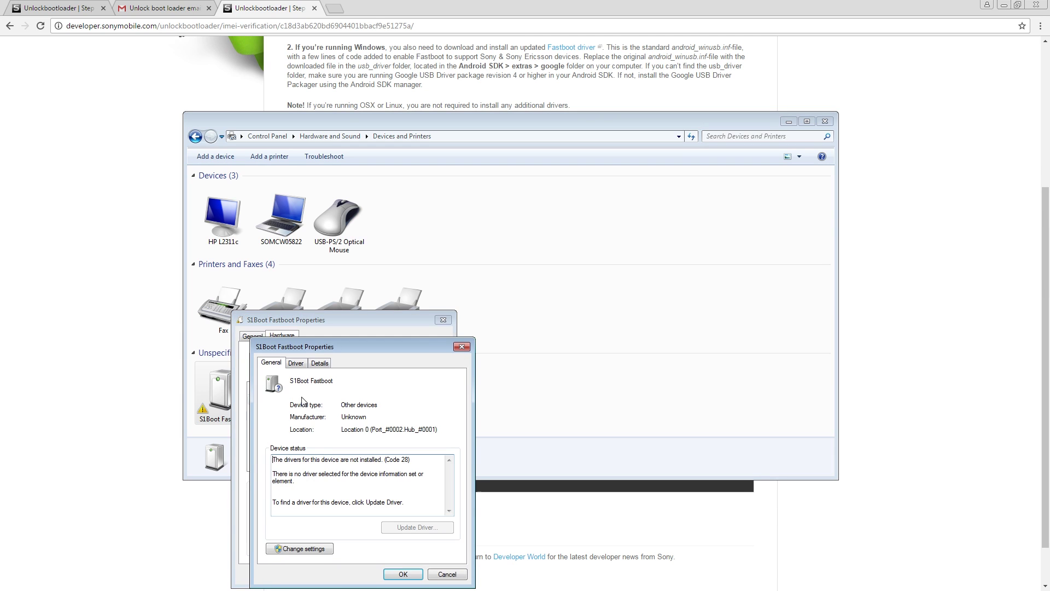
left_click(310, 548)
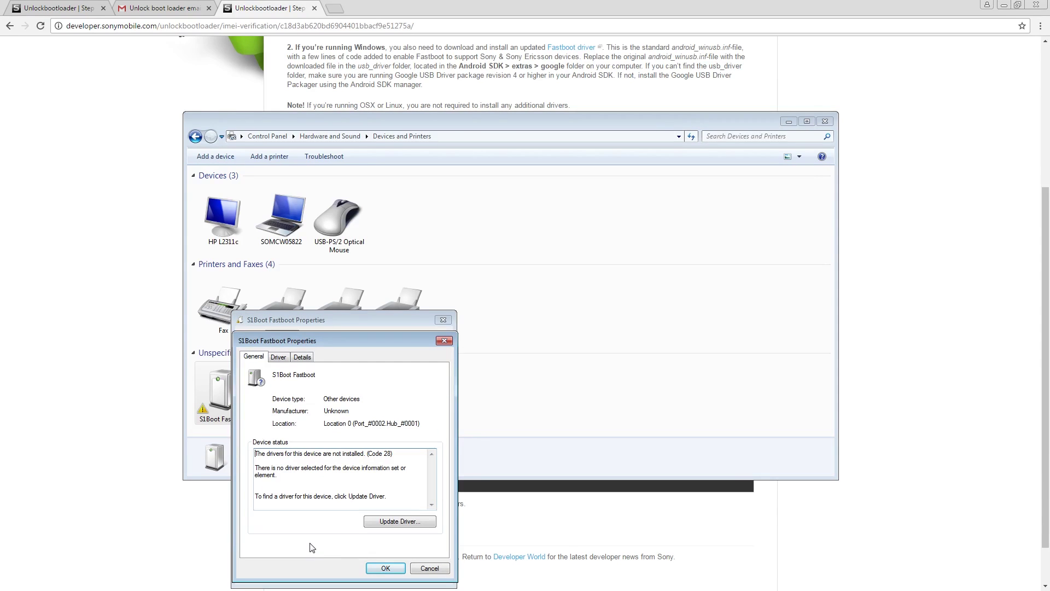
left_click(375, 525)
Step: Browse to Program Files\android-sdk\extras\google\usb_driver and install the driver from there
left_click(362, 476)
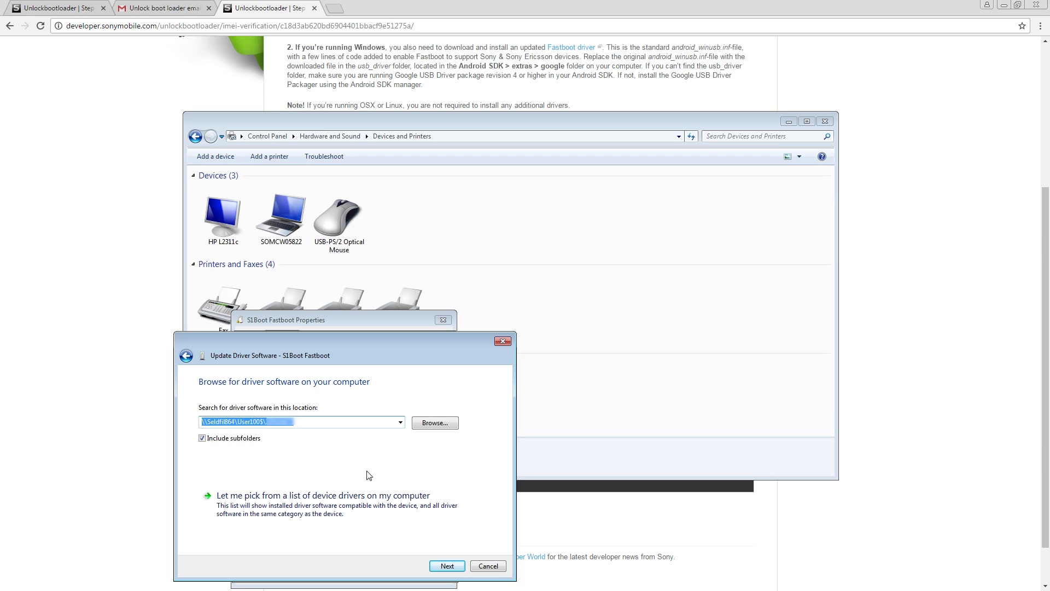
left_click(427, 431)
left_click(453, 294)
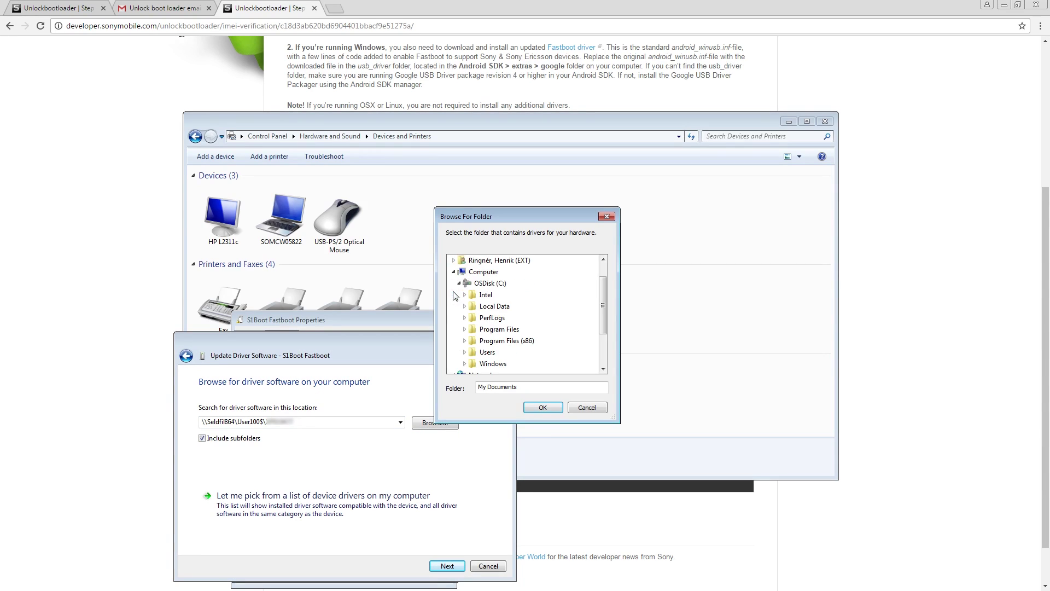
left_click(469, 308)
left_click(470, 272)
left_click(475, 295)
left_click(508, 318)
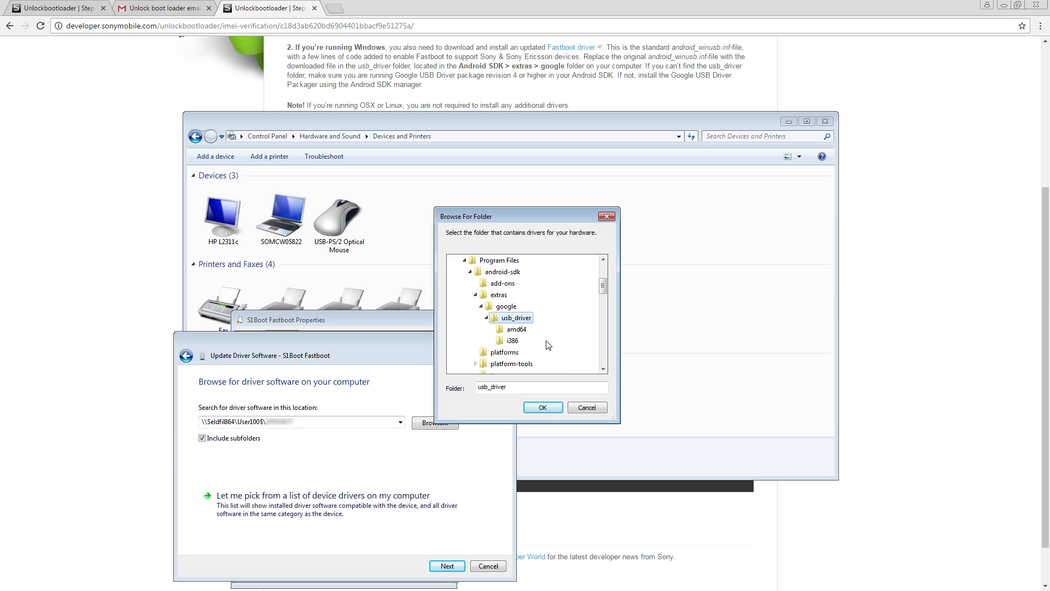
left_click(547, 408)
left_click(457, 565)
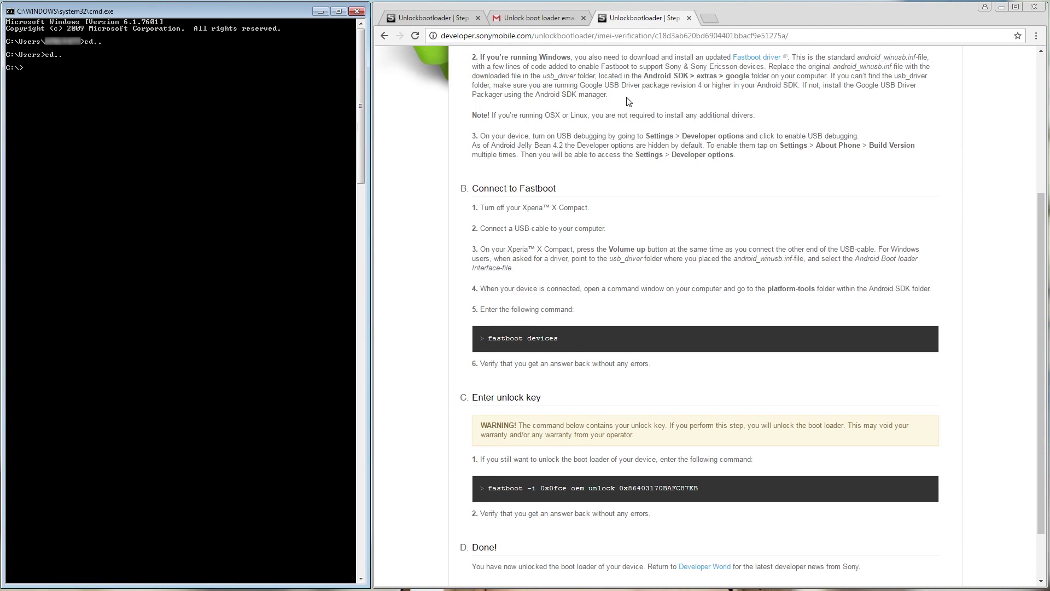
Step: Change to C:\Program Files\android-sdk\platform-tools and run 'fastboot devices' to list the phone
type("iles")
key("Return")
type("cd android-sdk")
key("Return")
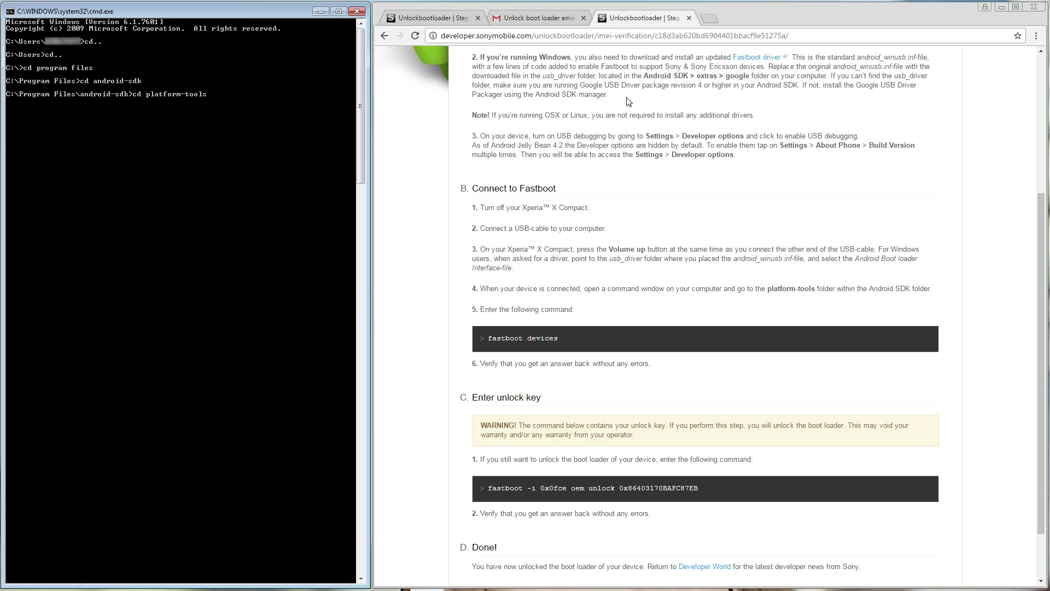
key("Return")
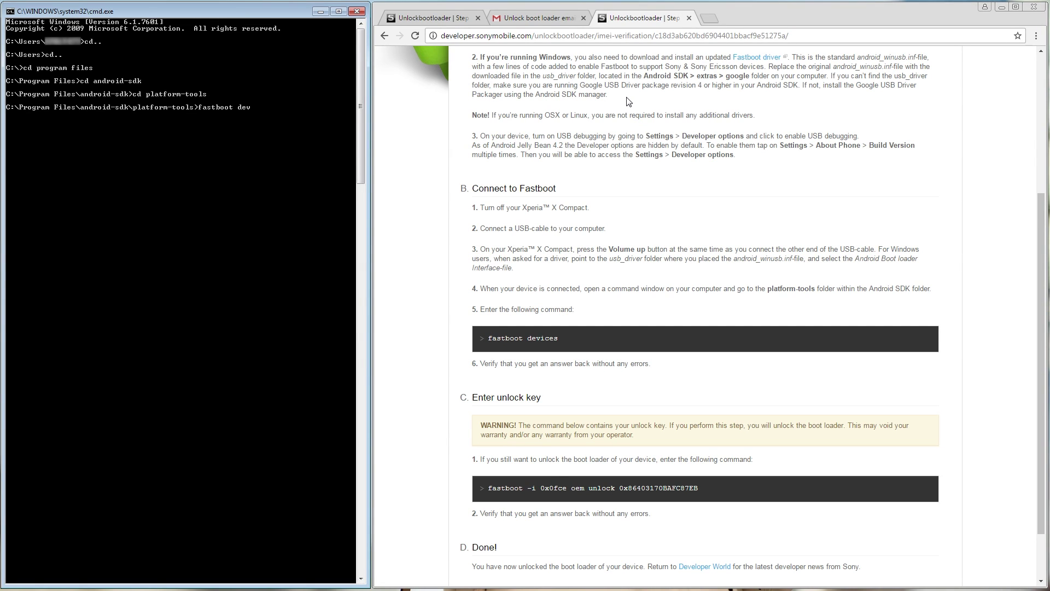
type("fastboot devices")
key("Return")
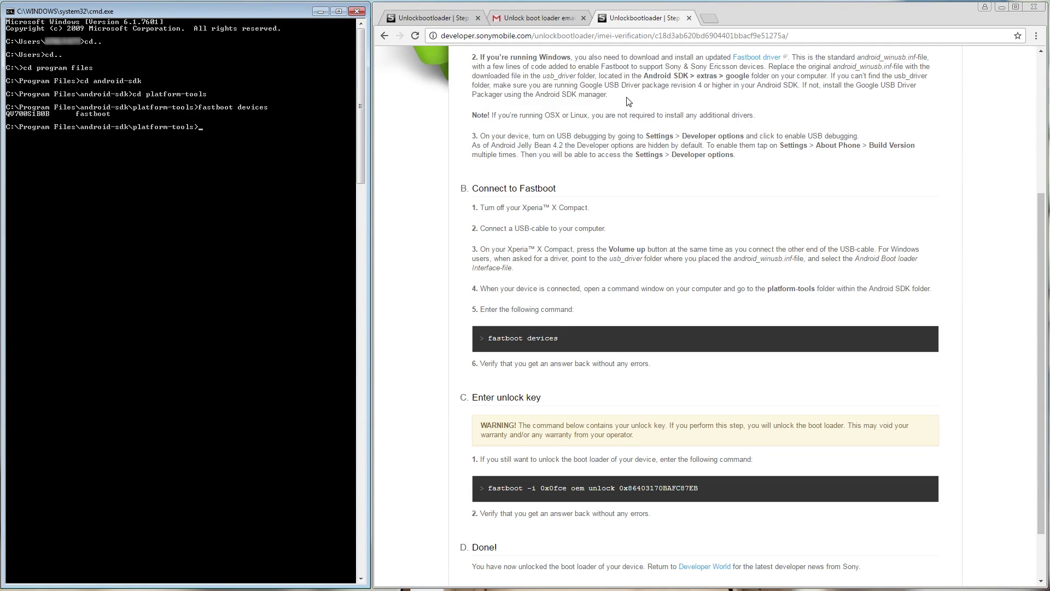
Step: Copy the 'fastboot -i 0x0fce oem unlock' command with the unlock code into Command Prompt and run it
left_click_drag(700, 491, 490, 488)
key("ctrl+c")
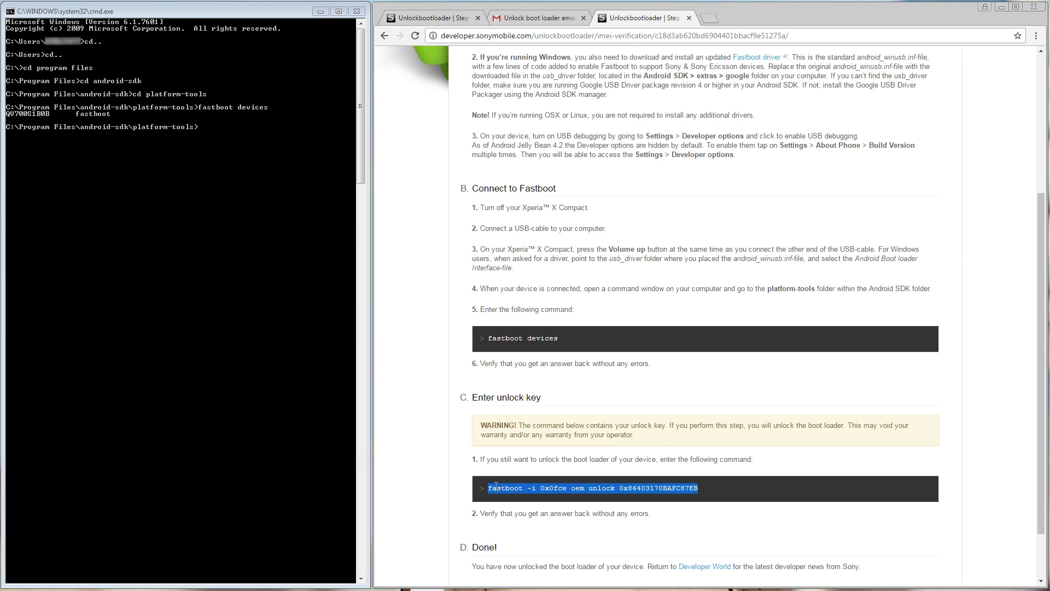
left_click(206, 125)
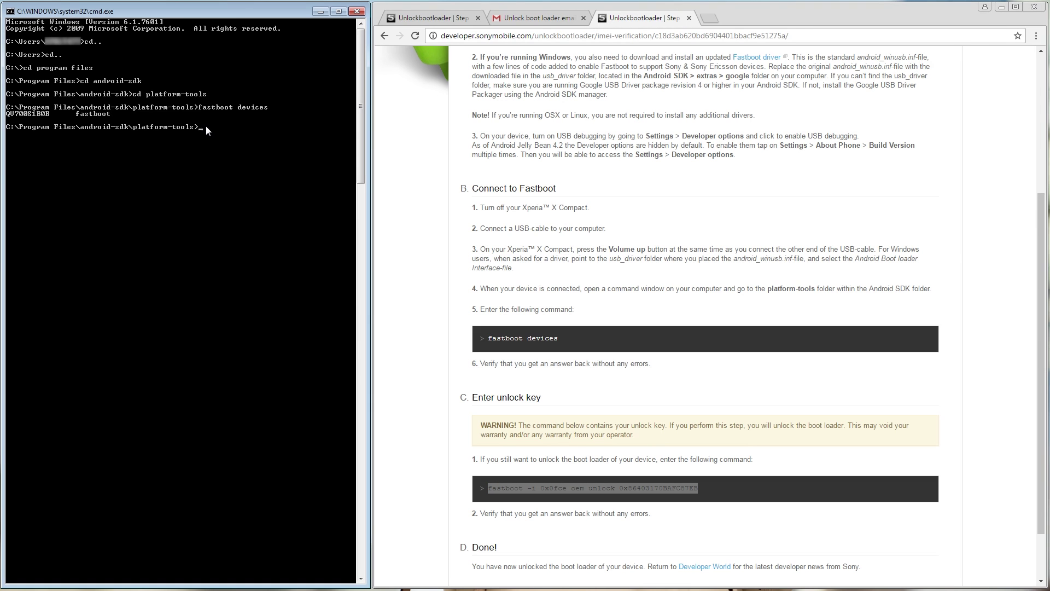
right_click(206, 126)
left_click(232, 158)
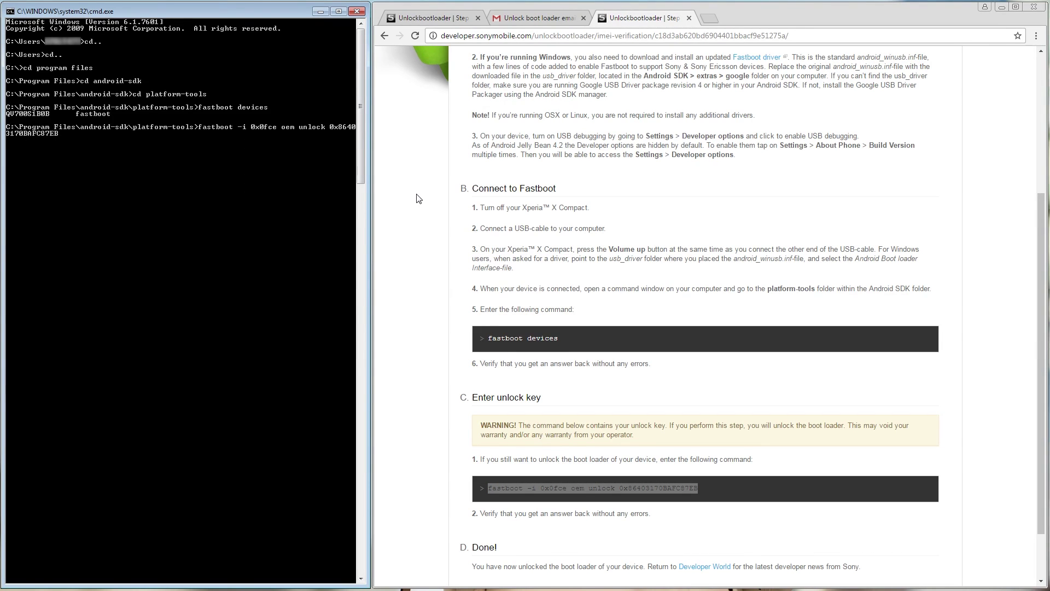
key("Return")
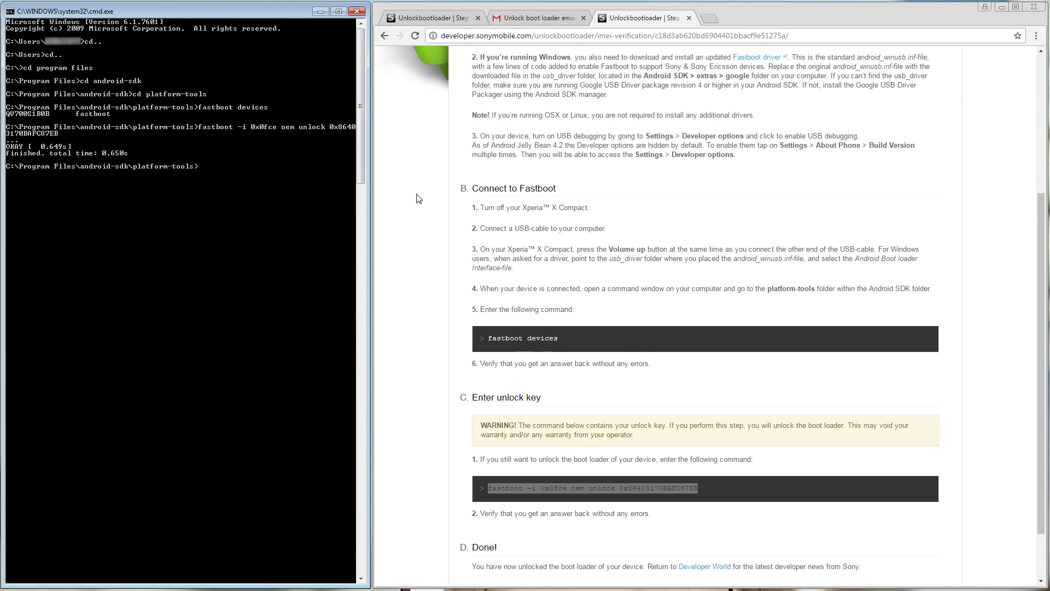